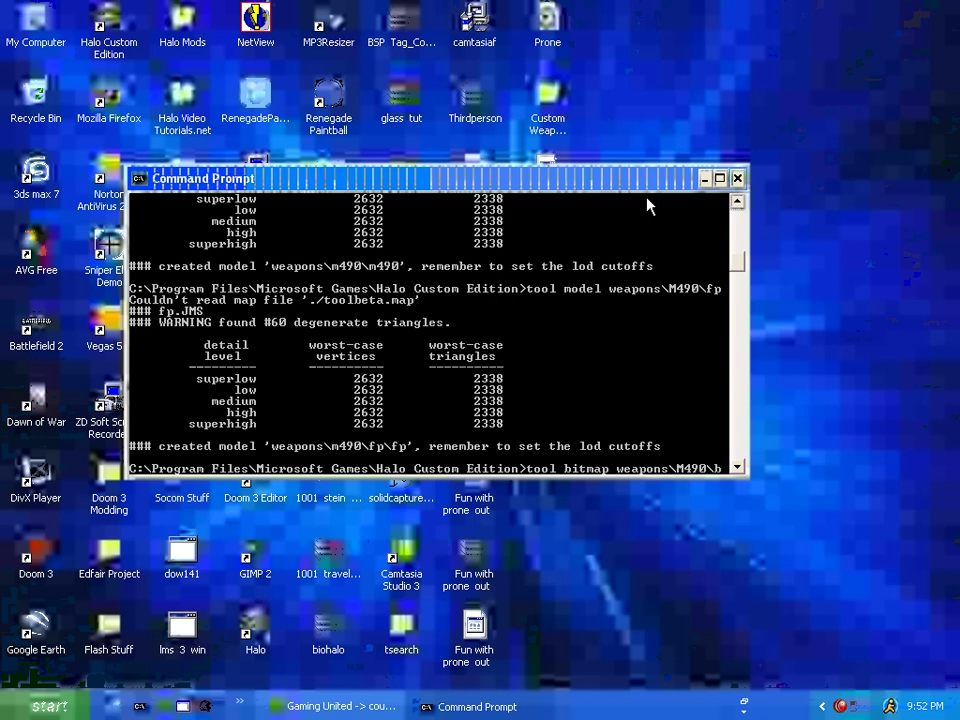
Step: Run the tool bitmap command on weapons\M490\bitmaps\filler to compile the filler bitmap
text(maps\filler)
key(Return)
Step: Try to compile the bitmap in weapons\M490\bitmaps under the names SHOTone and shotone
key(Up)
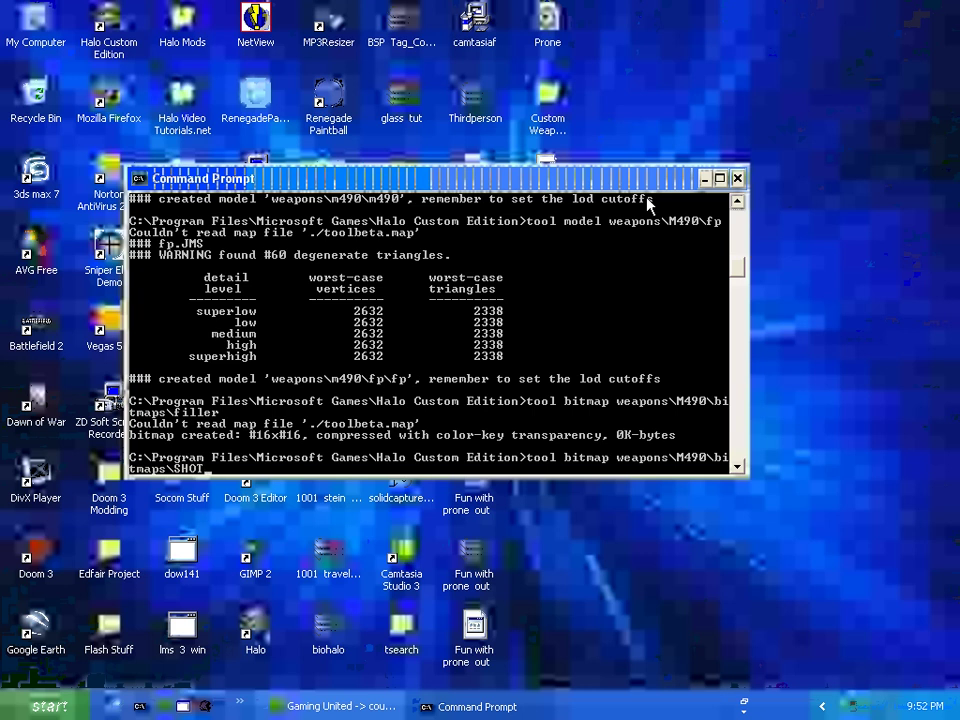
key(Return)
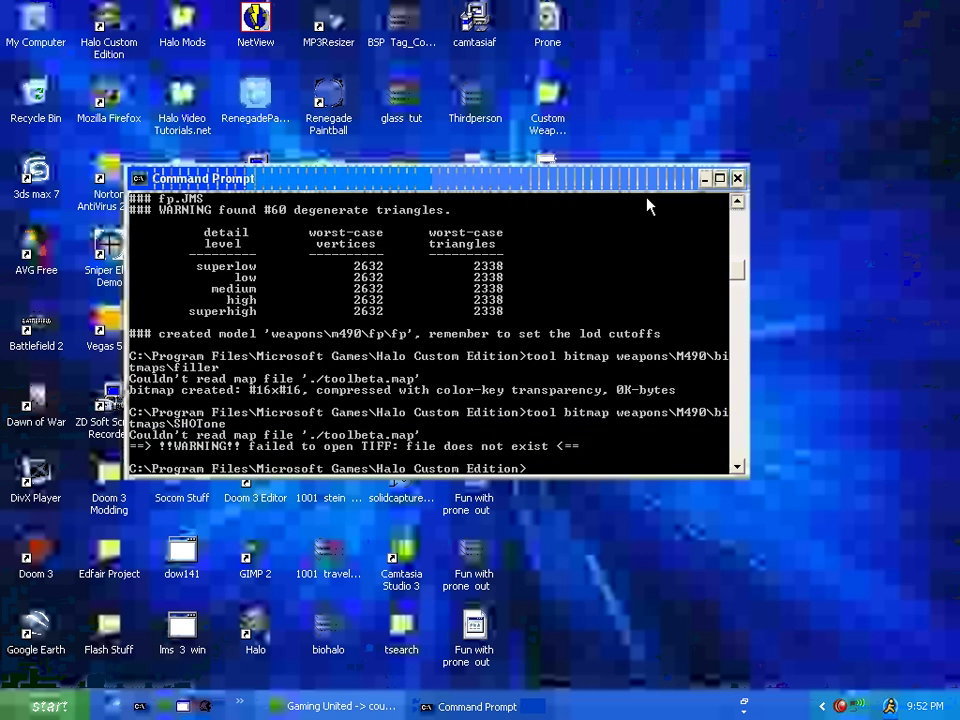
key(Up)
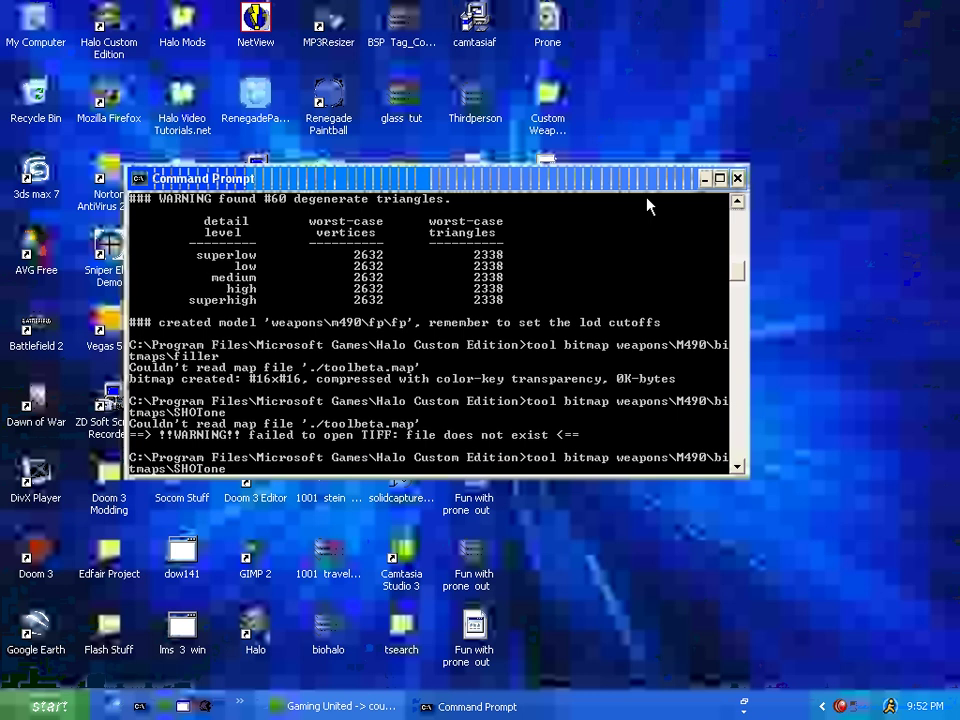
key(BackSpace)
key(BackSpace)
key(BackSpace)
key(BackSpace)
scroll(607, 208, up, 15)
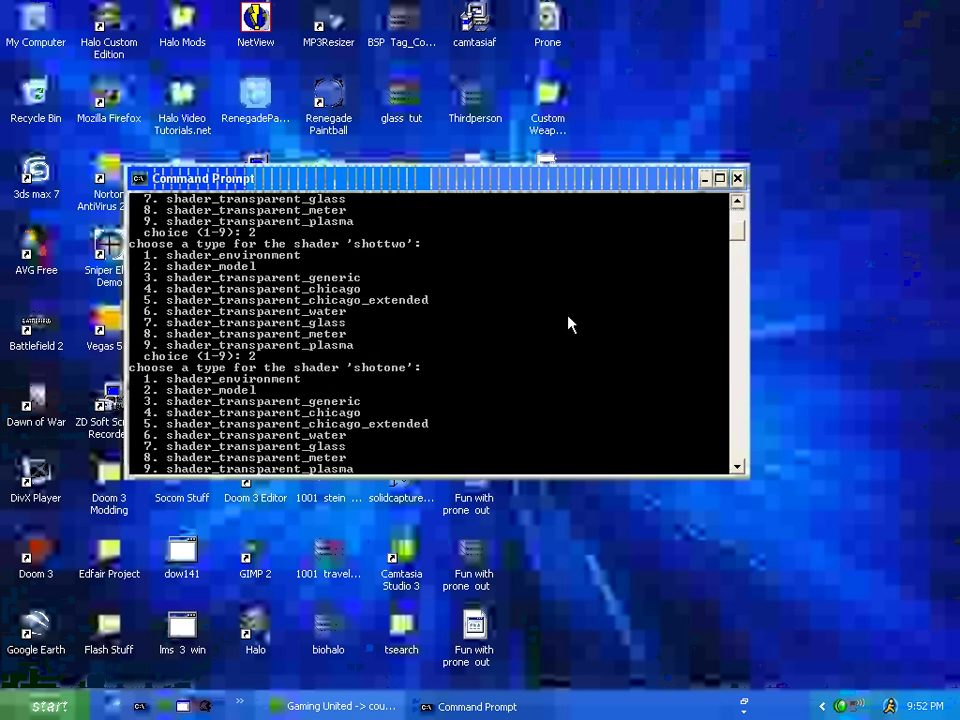
scroll(568, 323, down, 12)
scroll(568, 321, down, 7)
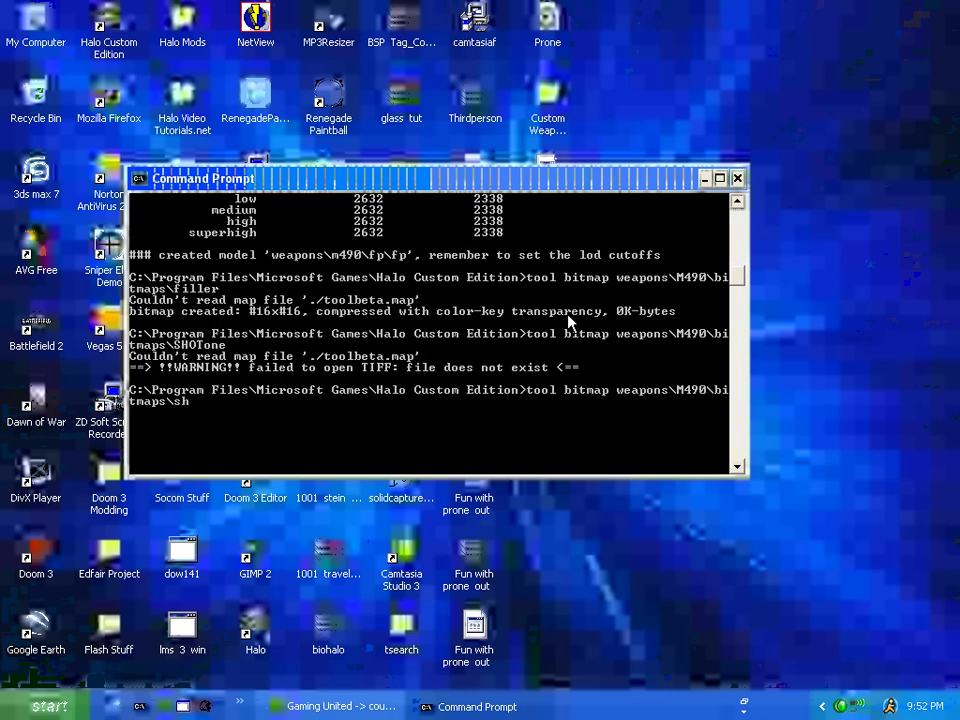
text(ne)
key(Return)
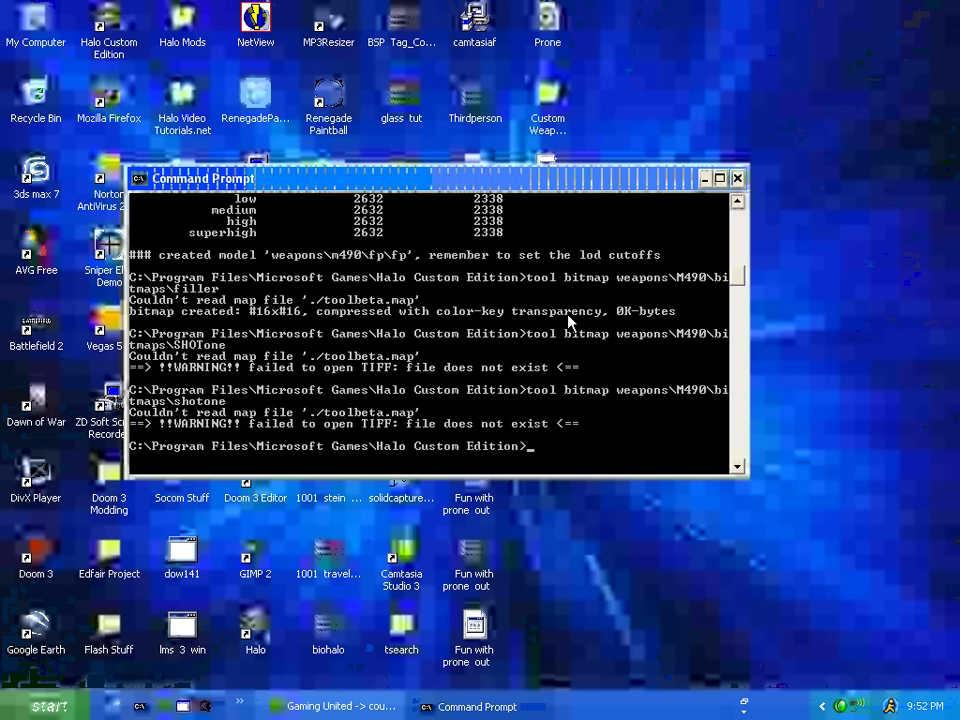
Step: Compile the M490 bitmap by running tool bitmap weapons\M490\bitmaps\M490
key(Up)
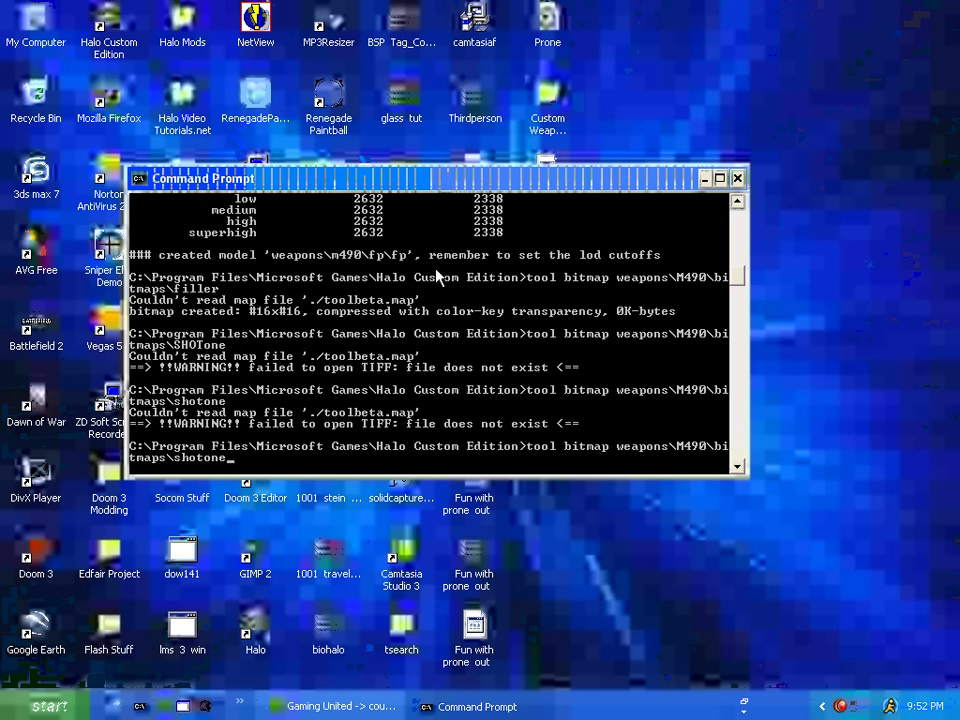
key(BackSpace)
key(BackSpace)
key(BackSpace)
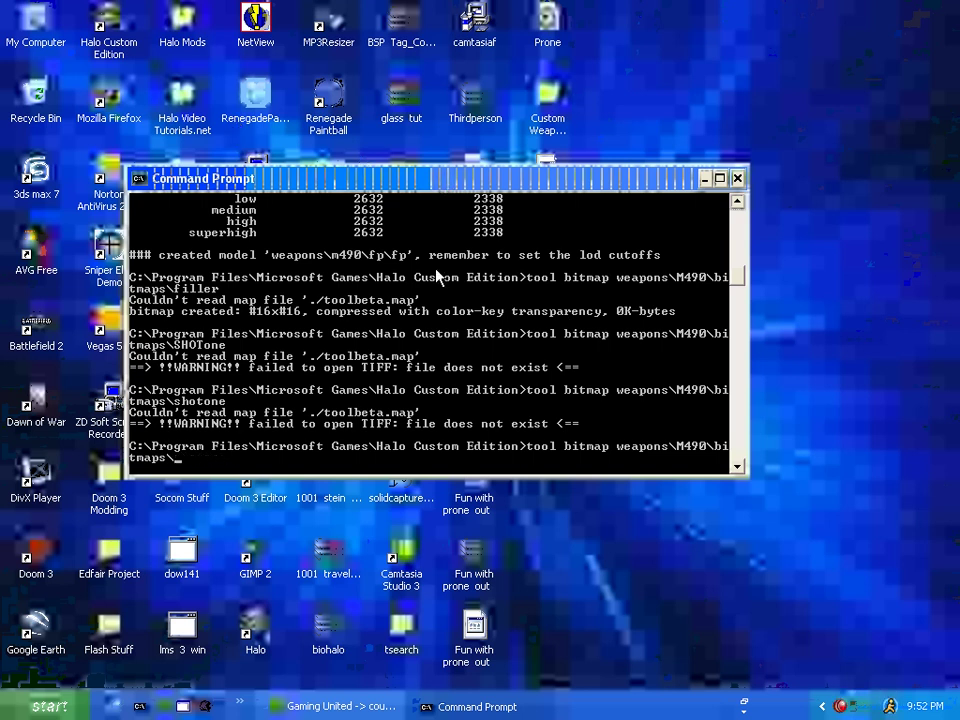
text(90)
scroll(428, 354, up, 1)
scroll(438, 364, down, 3)
key(Return)
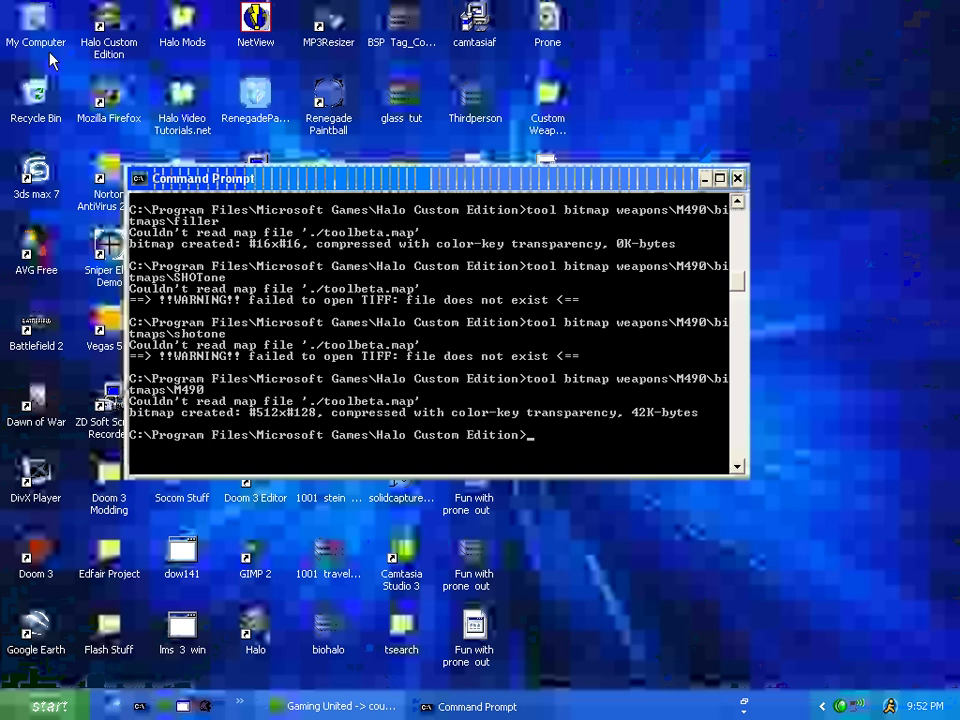
Step: Check the M490 source image in Halo Custom Edition's data\Weapons\M490\Bitmaps folder
click(705, 181)
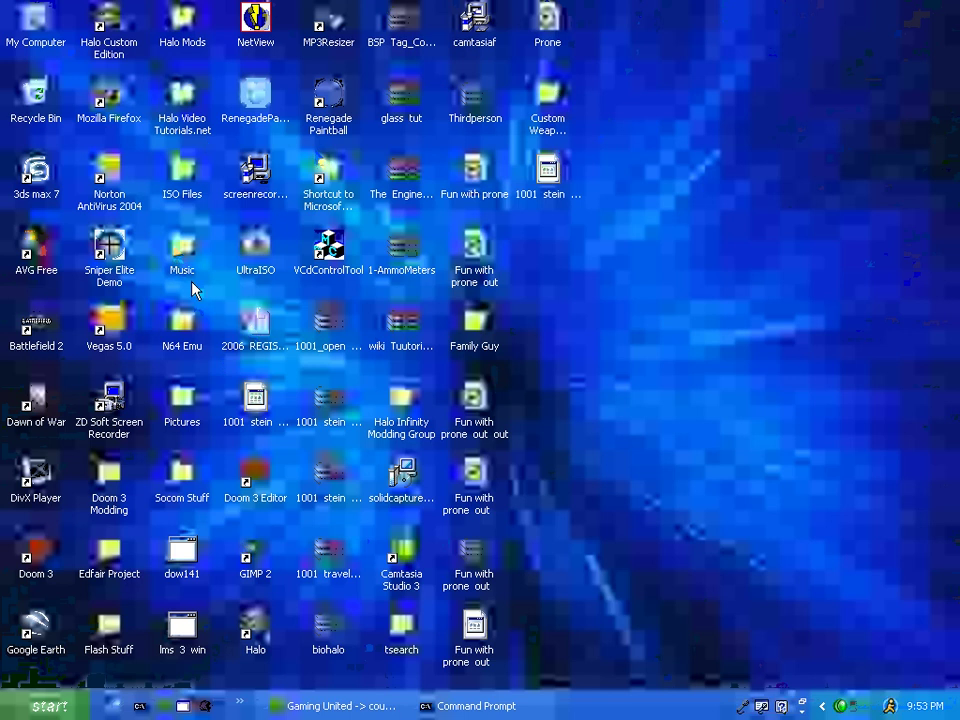
double_click(330, 185)
double_click(456, 134)
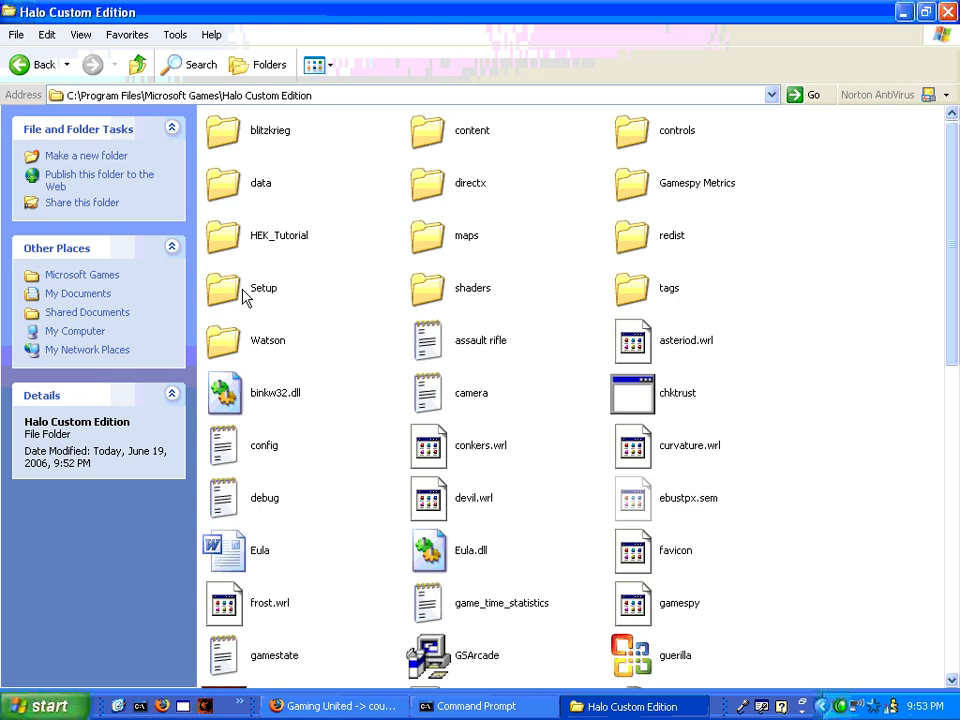
double_click(258, 185)
click(672, 190)
double_click(672, 192)
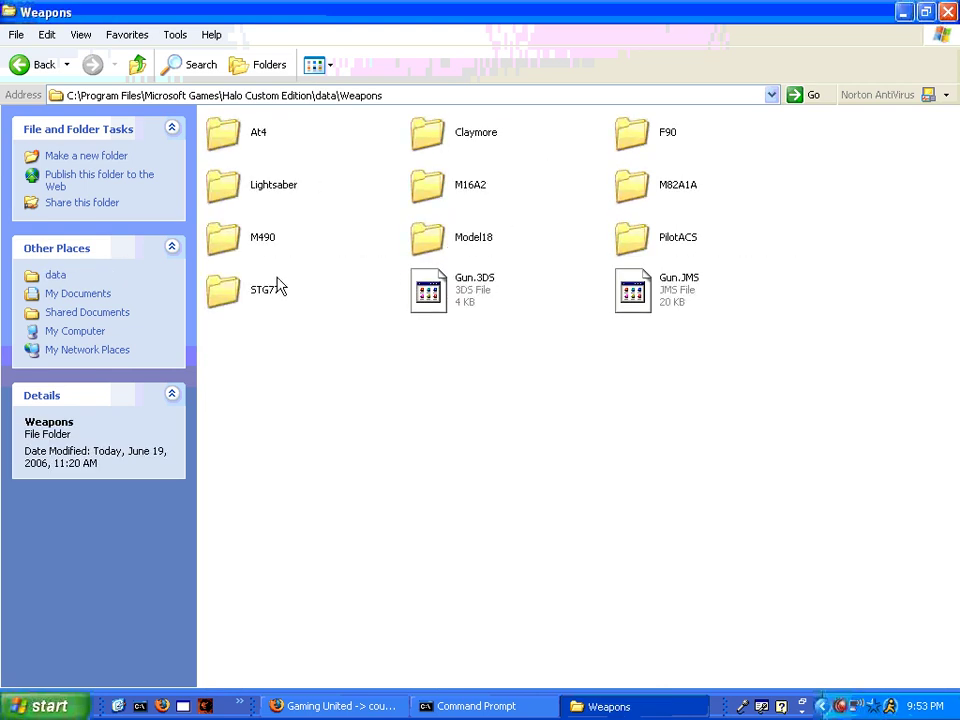
double_click(262, 238)
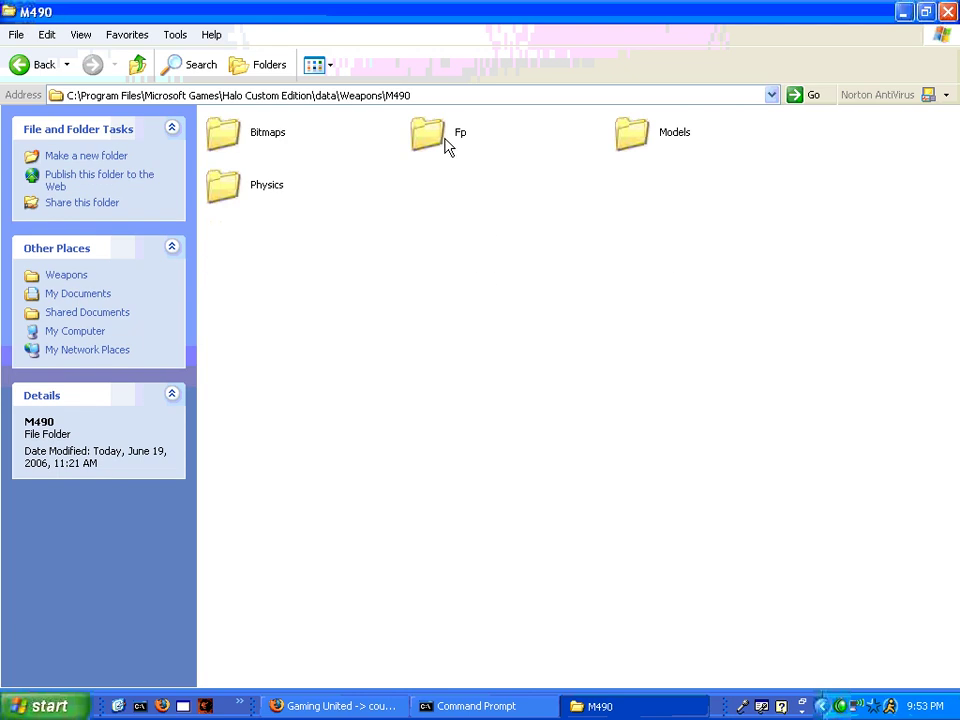
double_click(445, 147)
click(19, 62)
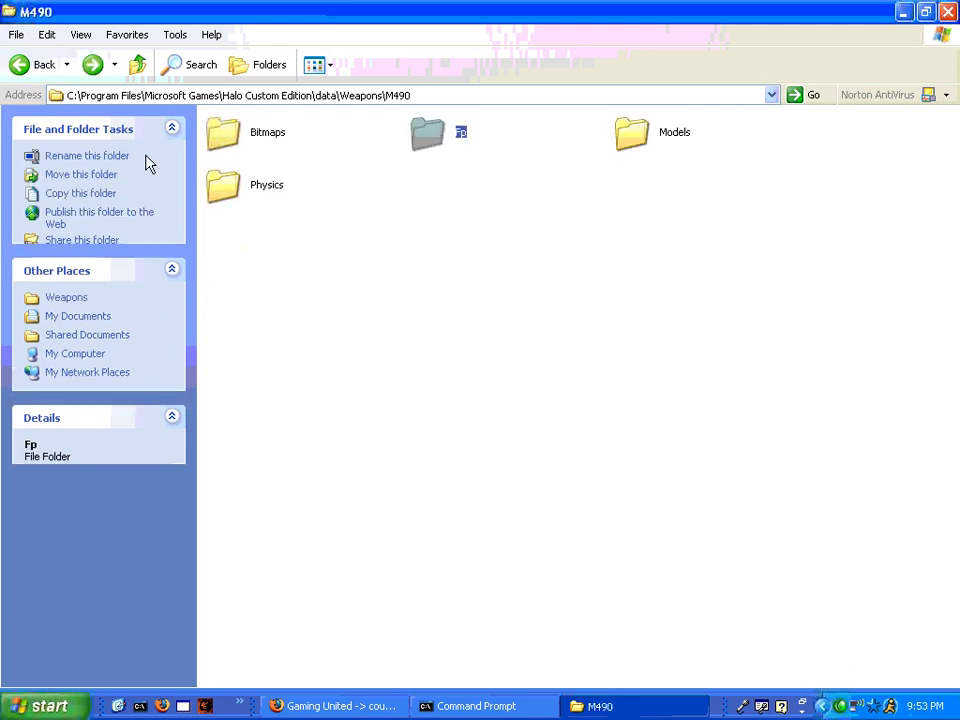
double_click(228, 135)
click(372, 625)
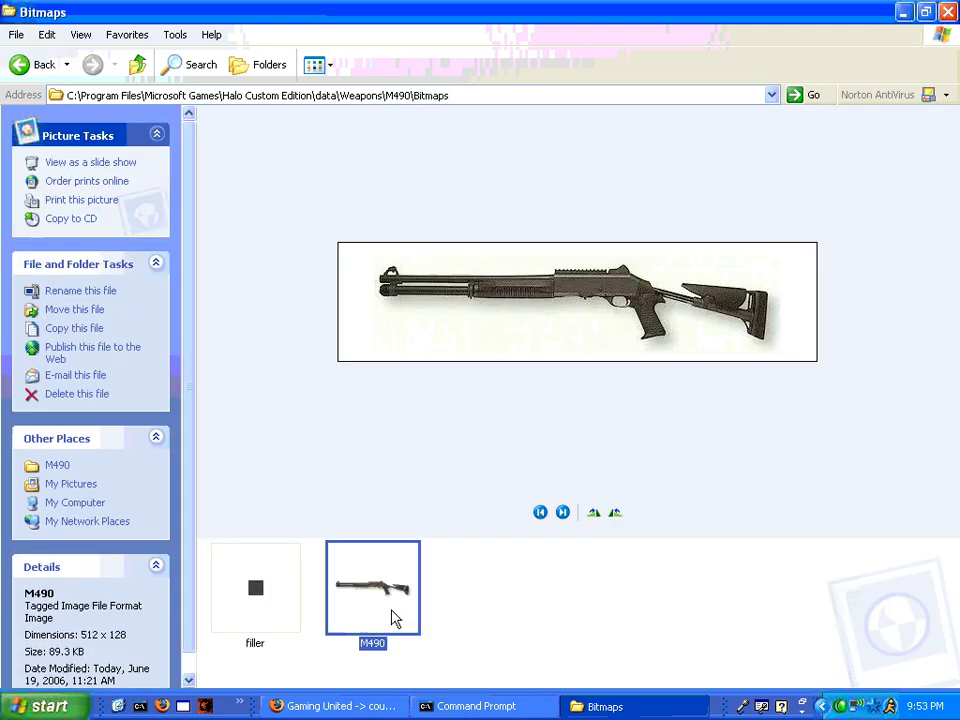
click(947, 12)
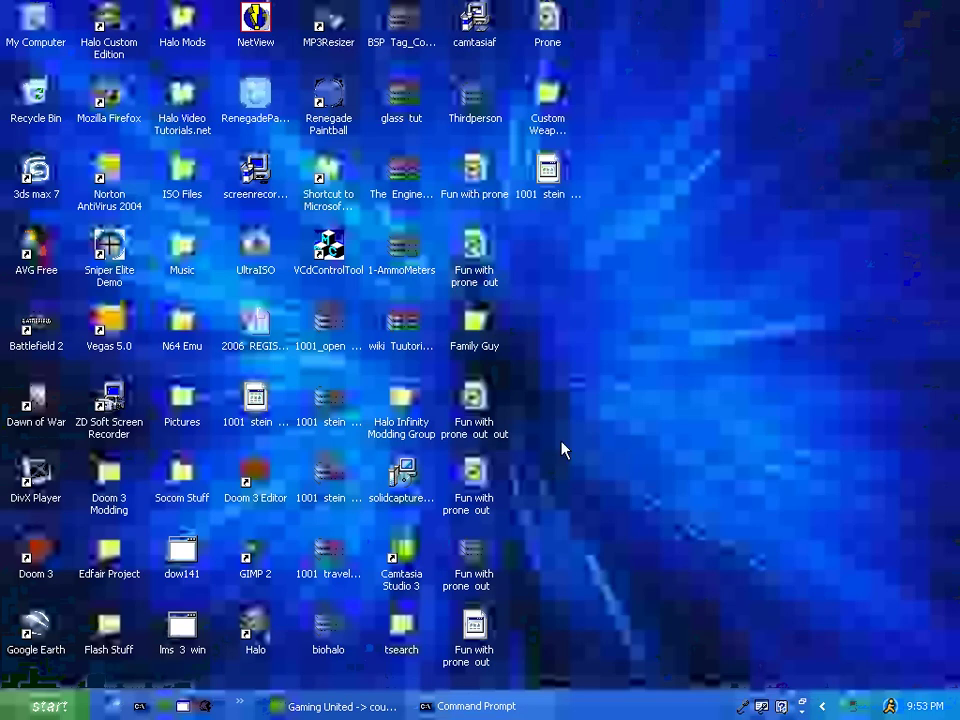
Step: Close the Command Prompt and start Guerilla in a maximized window
click(470, 706)
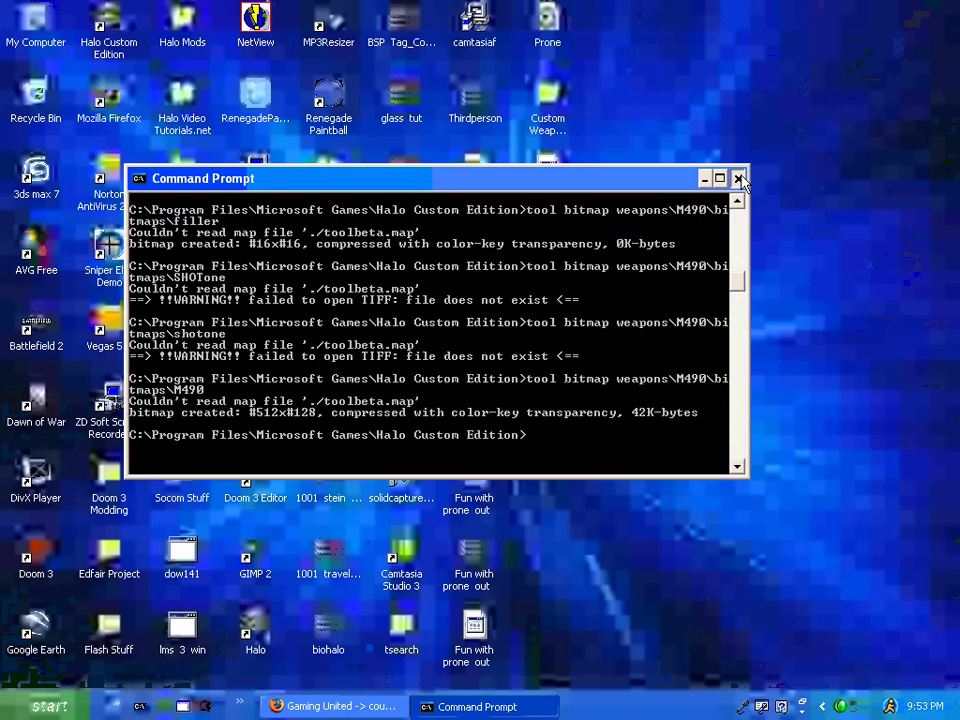
click(738, 179)
click(45, 706)
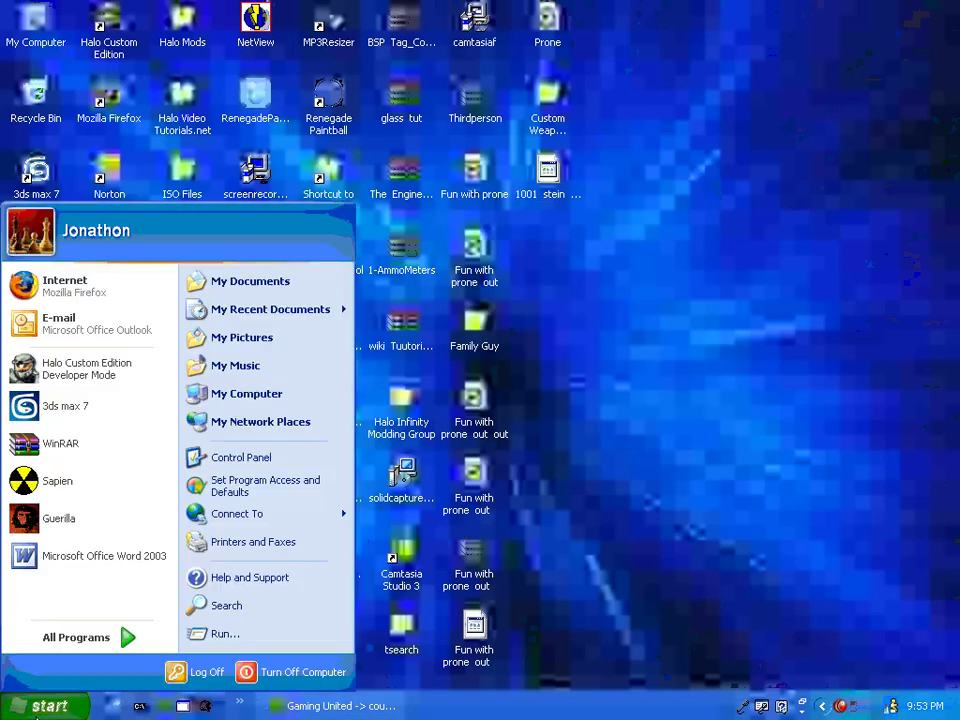
click(101, 518)
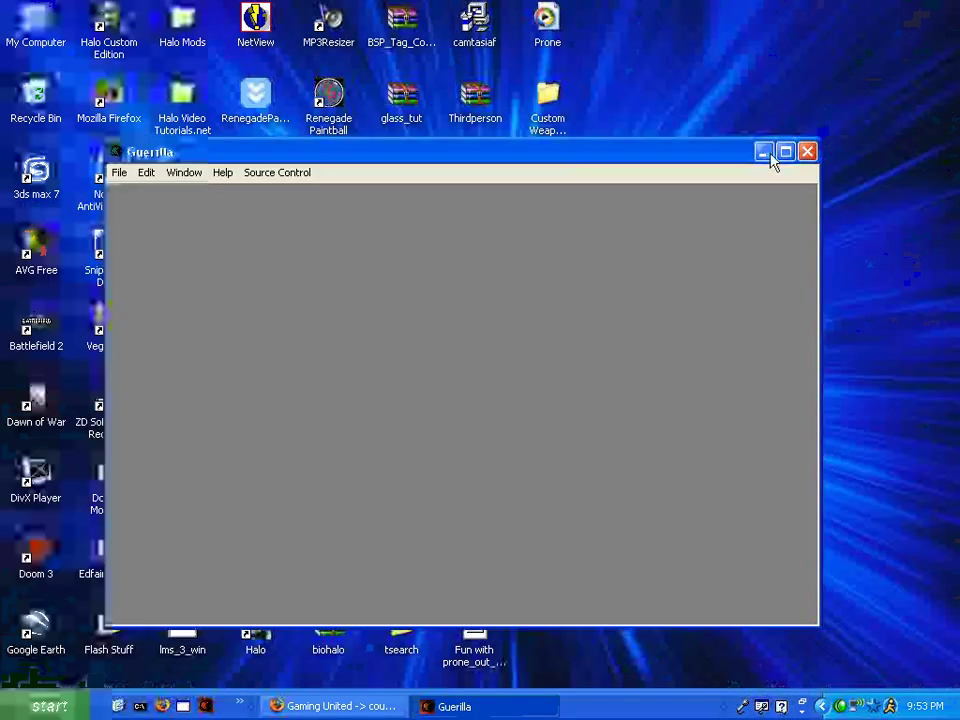
click(785, 152)
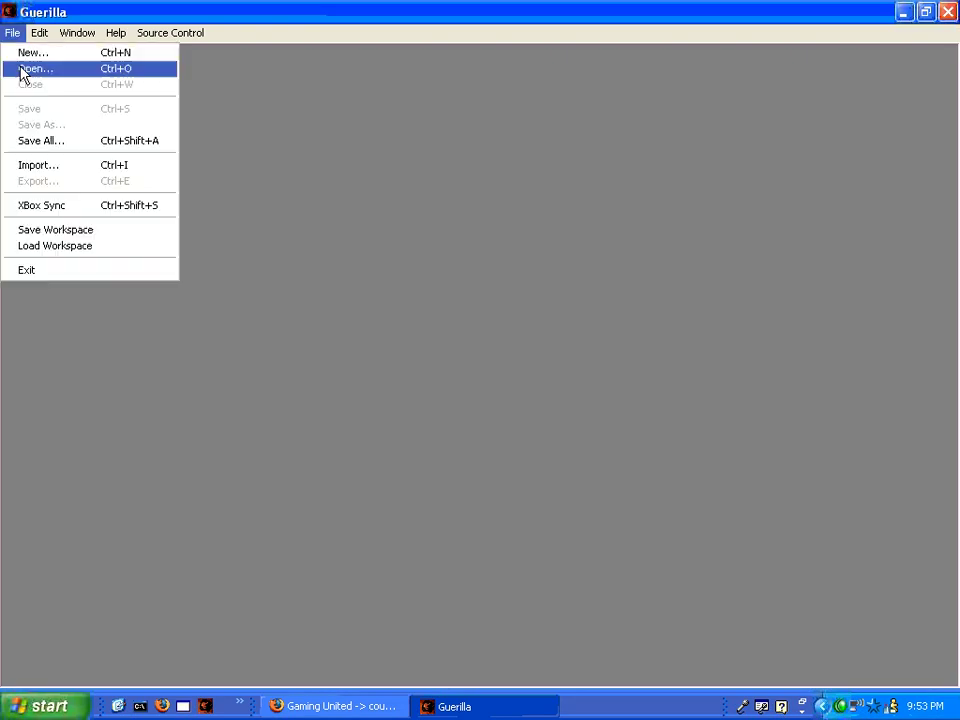
Step: Open the shotgun.weapon tag from the weapons\shotgun folder
click(10, 33)
click(41, 66)
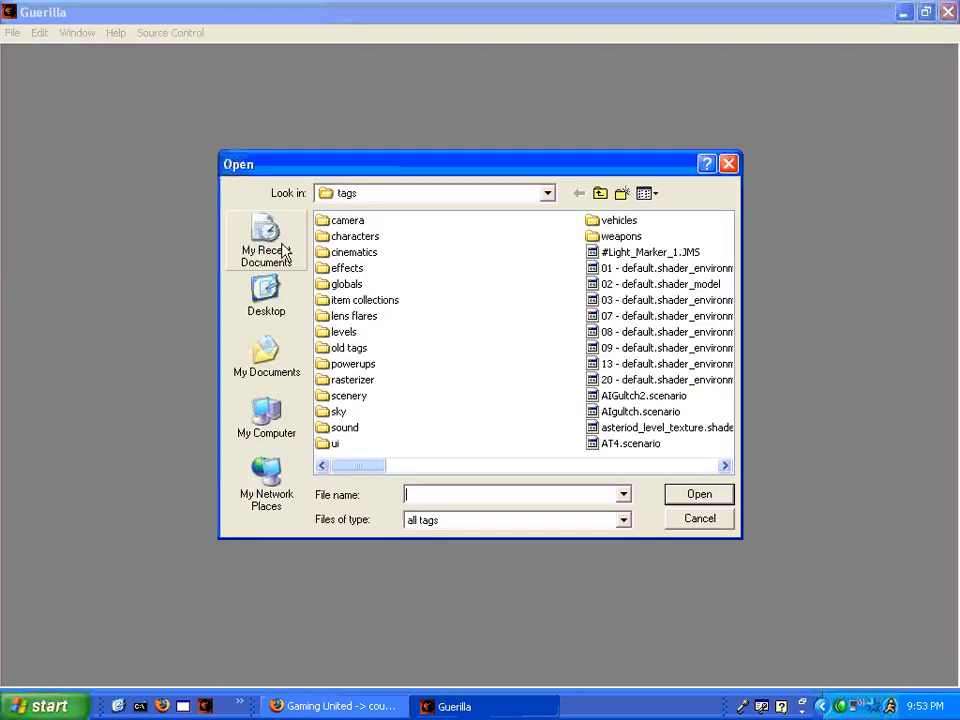
double_click(632, 236)
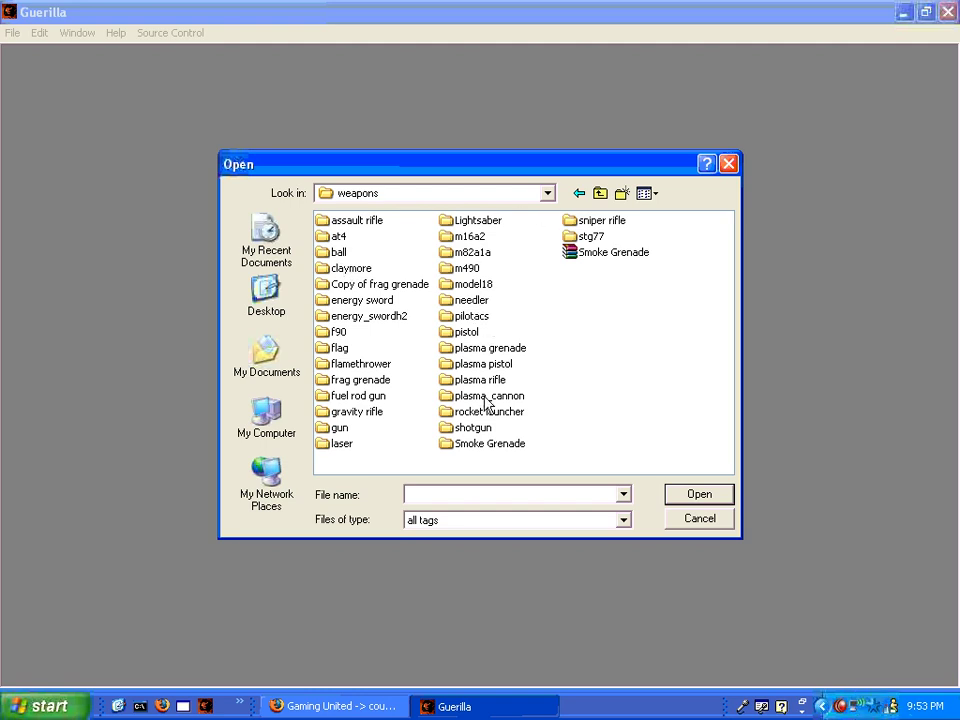
click(485, 429)
double_click(485, 429)
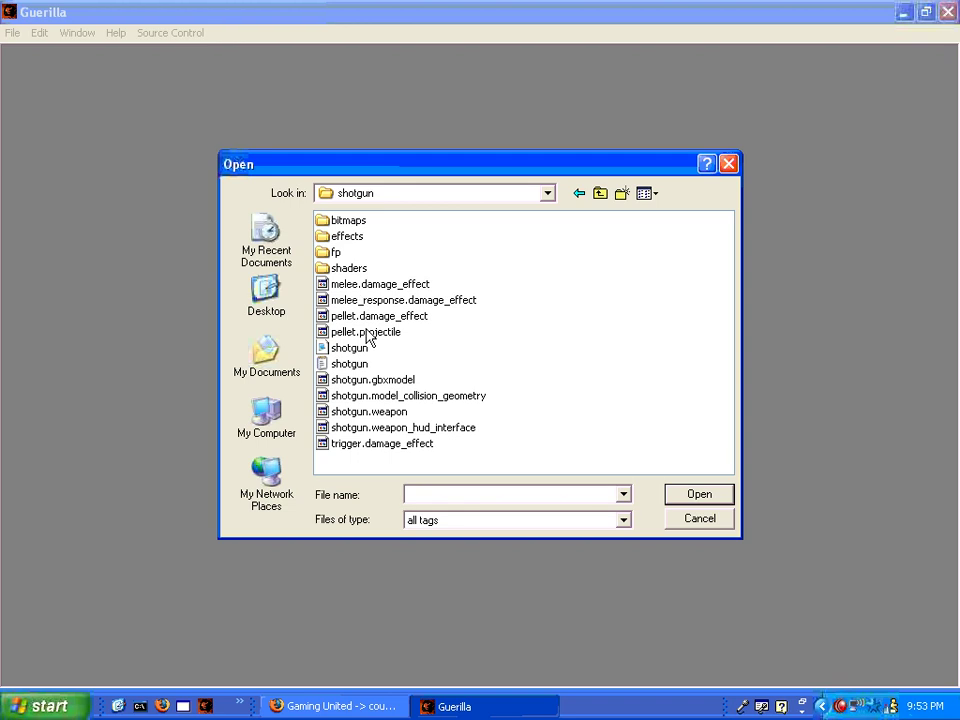
double_click(378, 411)
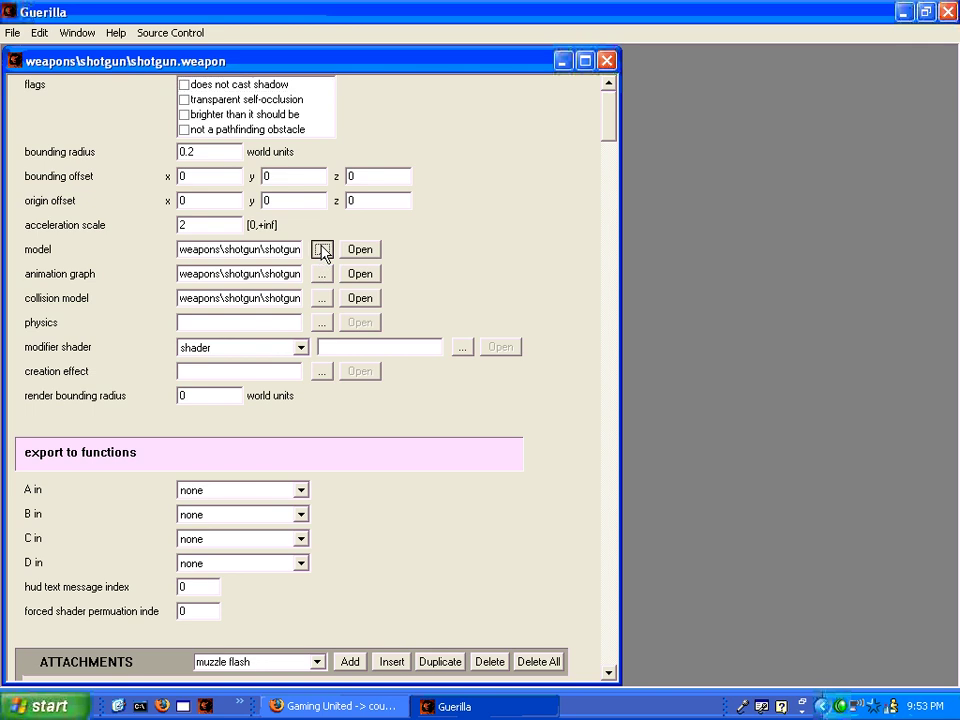
Step: Set the weapon's model reference to weapons\m490\m490
click(321, 248)
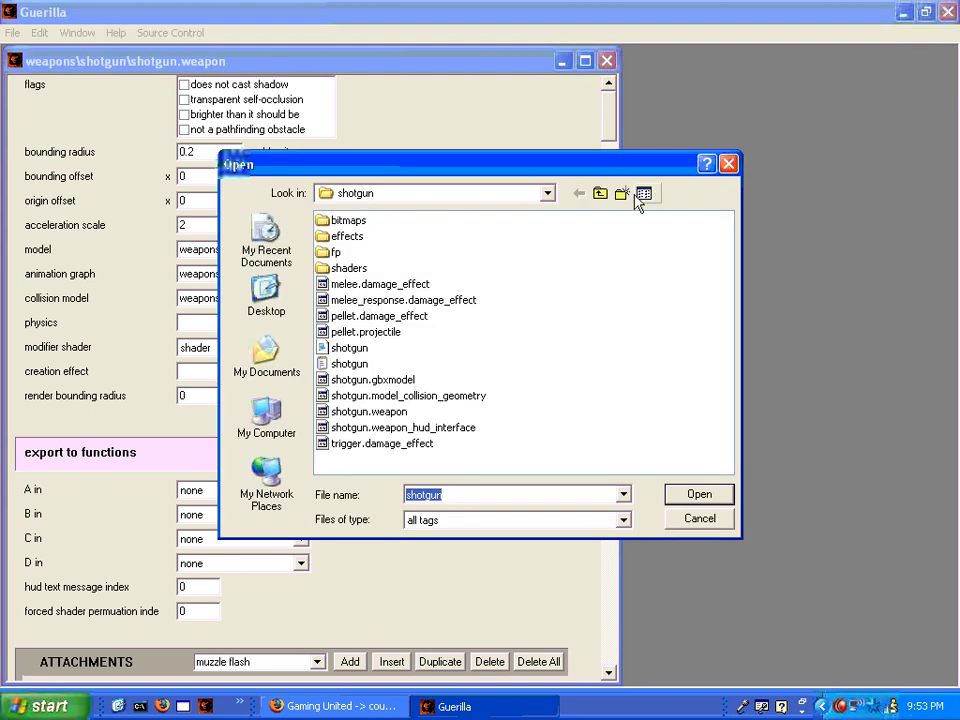
click(600, 194)
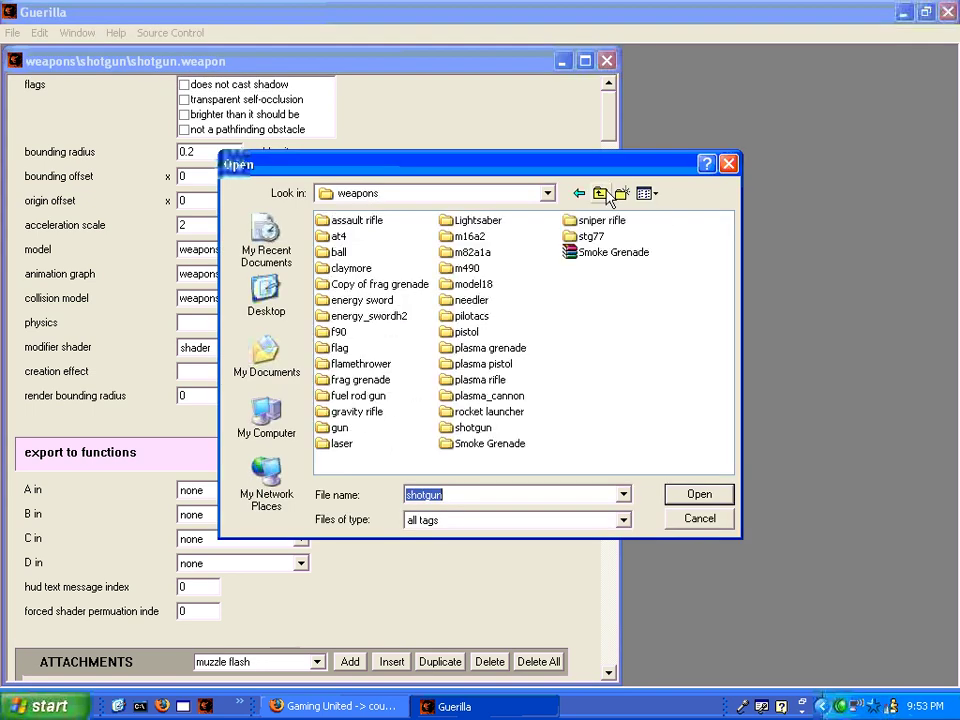
double_click(468, 268)
double_click(369, 258)
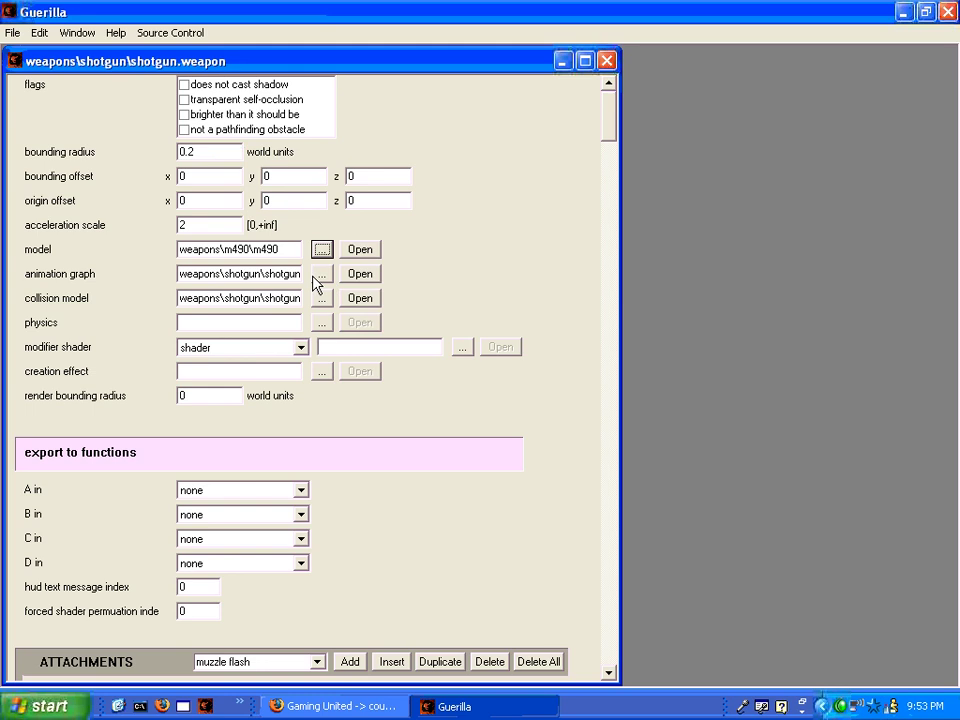
Step: Clear the weapon's collision model reference
double_click(185, 297)
key(Delete)
click(265, 322)
scroll(270, 332, down, 2)
scroll(266, 323, up, 2)
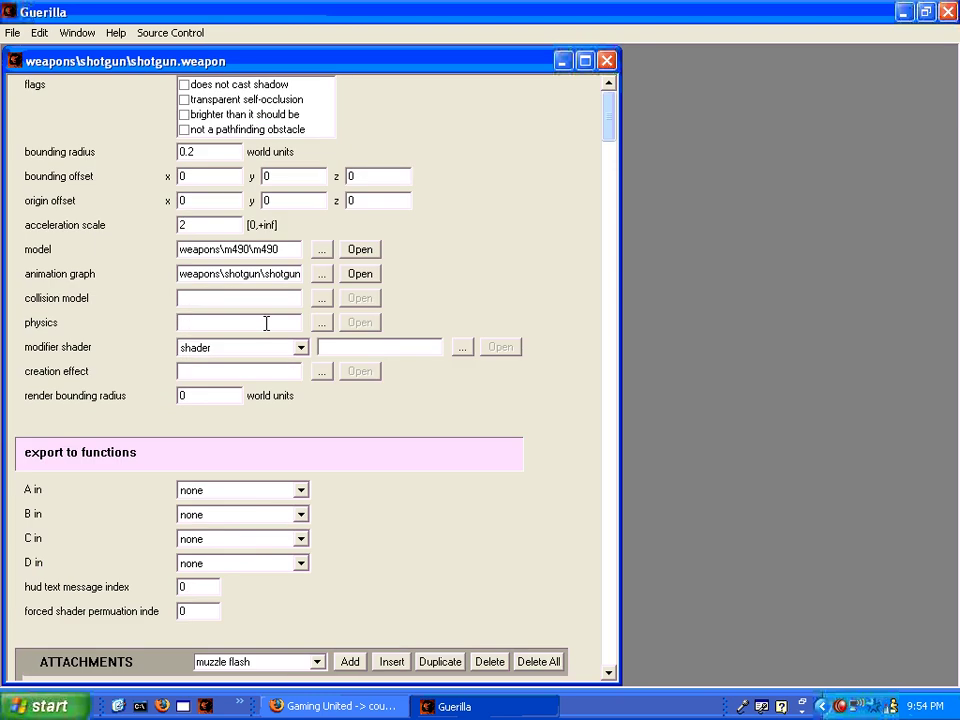
Step: Set the weapon's first person model to weapons\m490\m490 and open that gbxmodel tag at its shaders block
scroll(270, 330, down, 4)
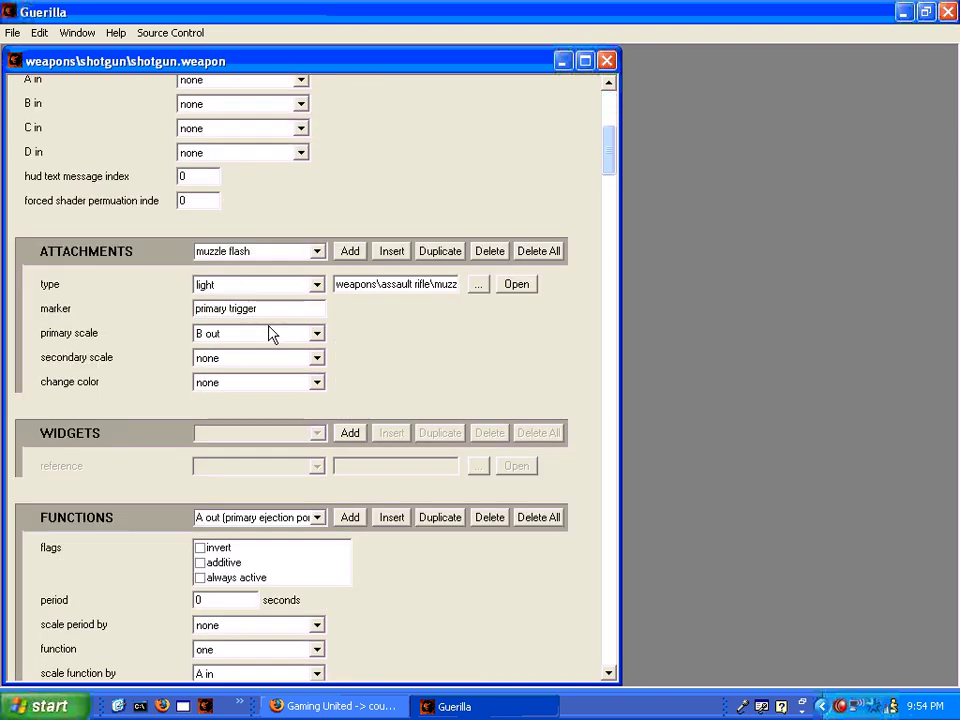
scroll(272, 334, down, 5)
scroll(270, 332, down, 20)
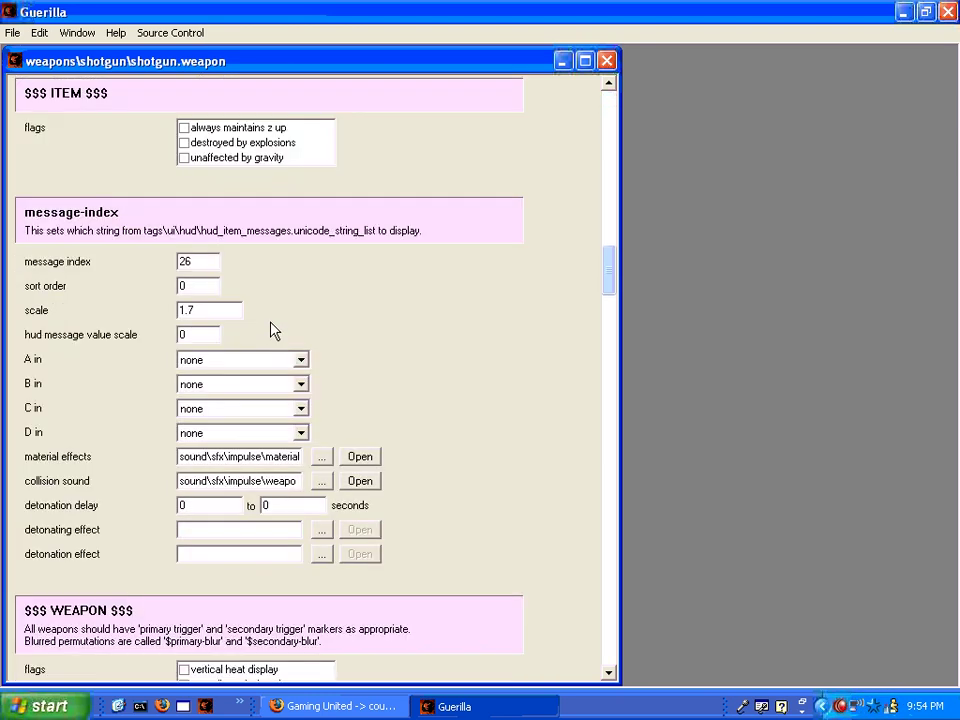
scroll(272, 334, down, 15)
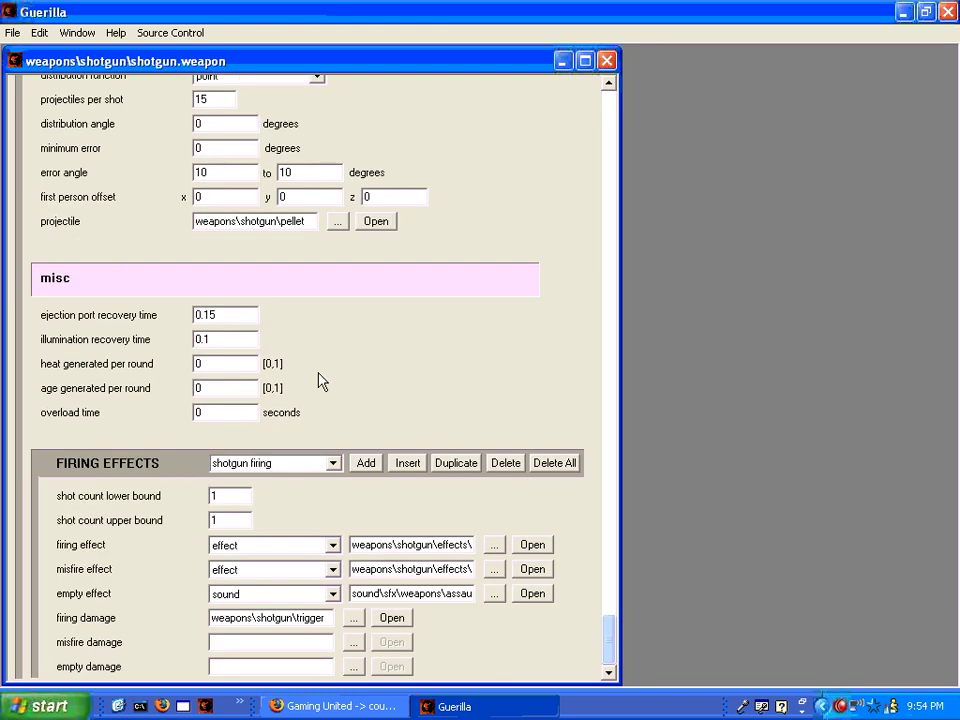
scroll(315, 557, up, 12)
scroll(257, 525, up, 15)
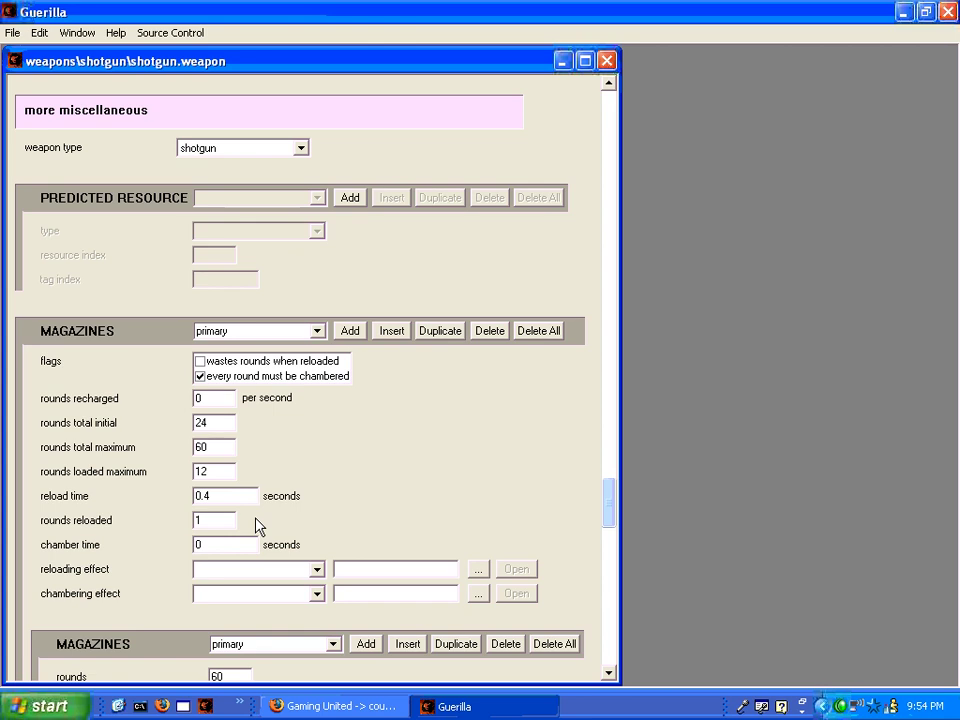
click(322, 294)
click(339, 253)
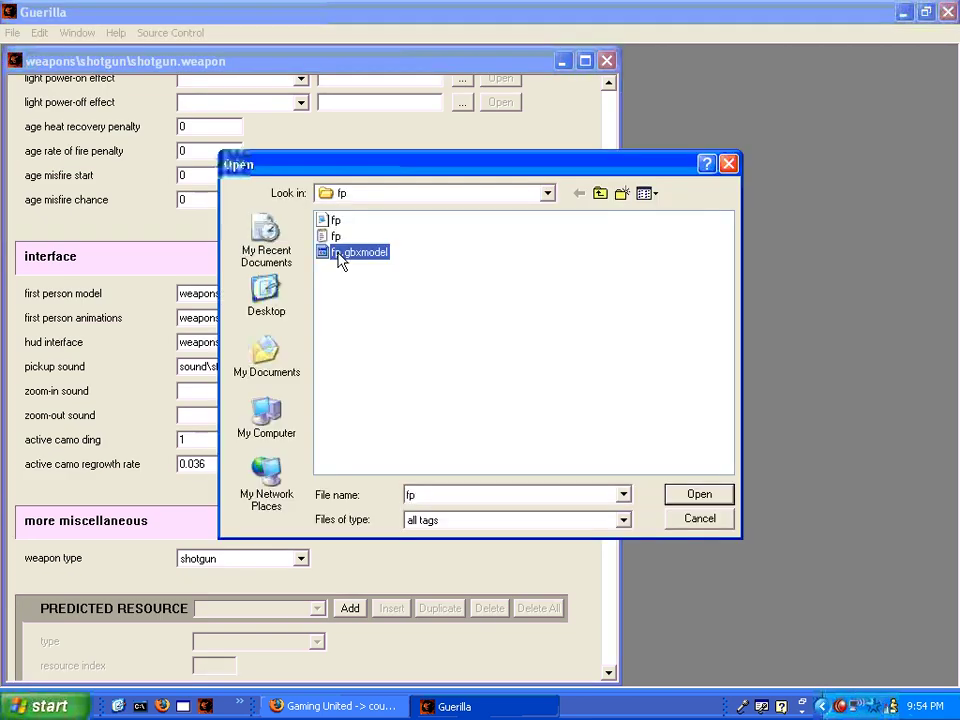
click(602, 195)
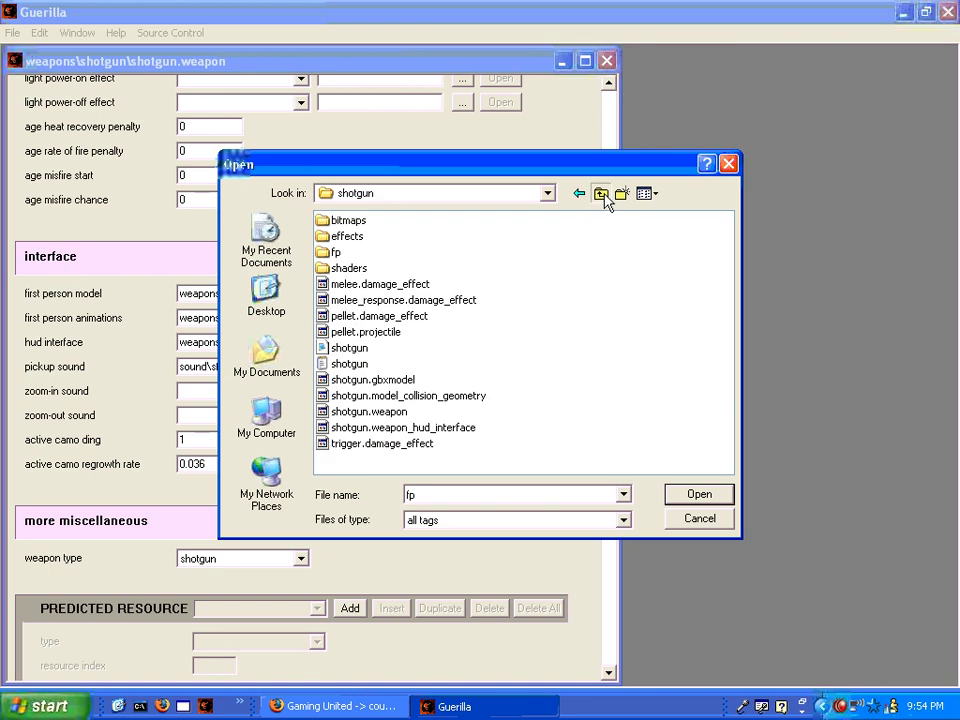
click(601, 195)
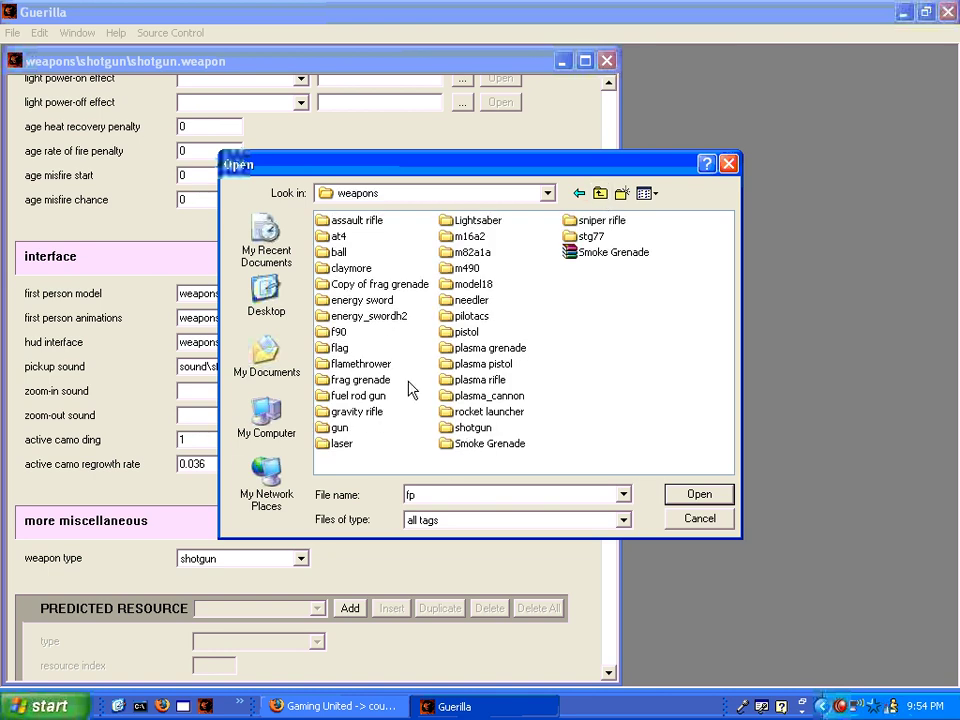
double_click(467, 268)
click(364, 253)
double_click(364, 253)
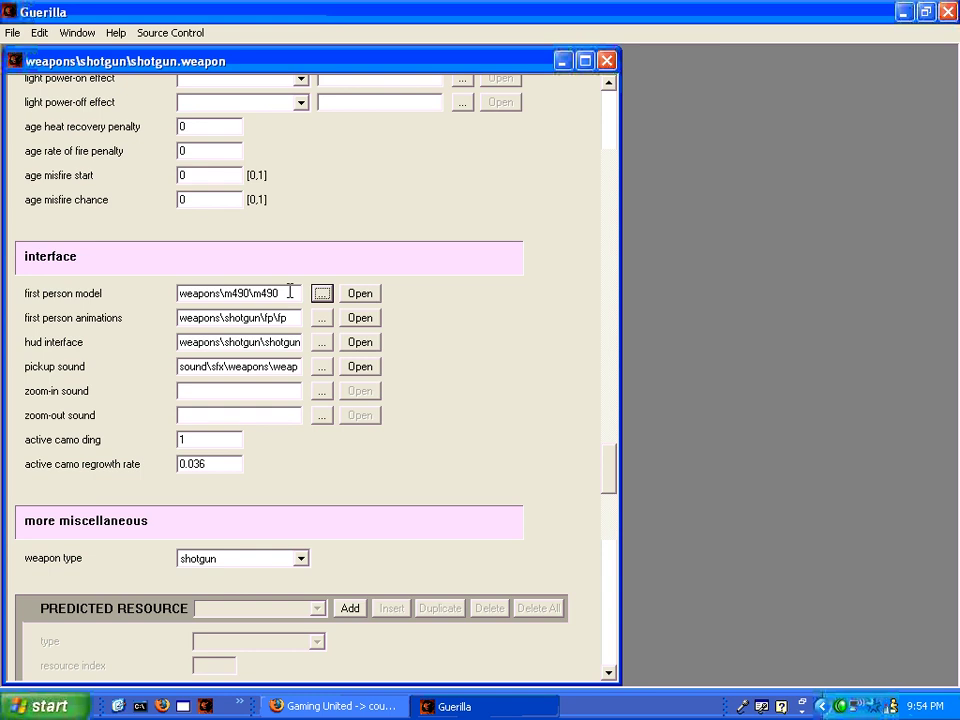
click(362, 295)
drag(646, 190, 671, 634)
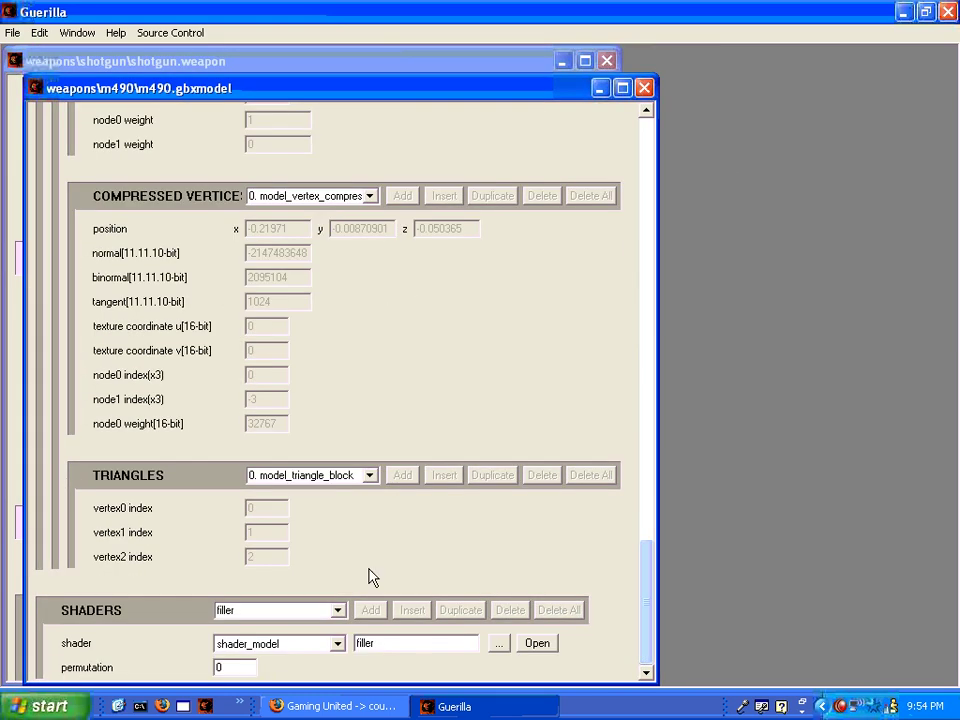
Step: In Windows Explorer, cut the filler, shotone and shottwo shader_model files from Halo Custom Edition's tags folder
click(118, 706)
double_click(330, 175)
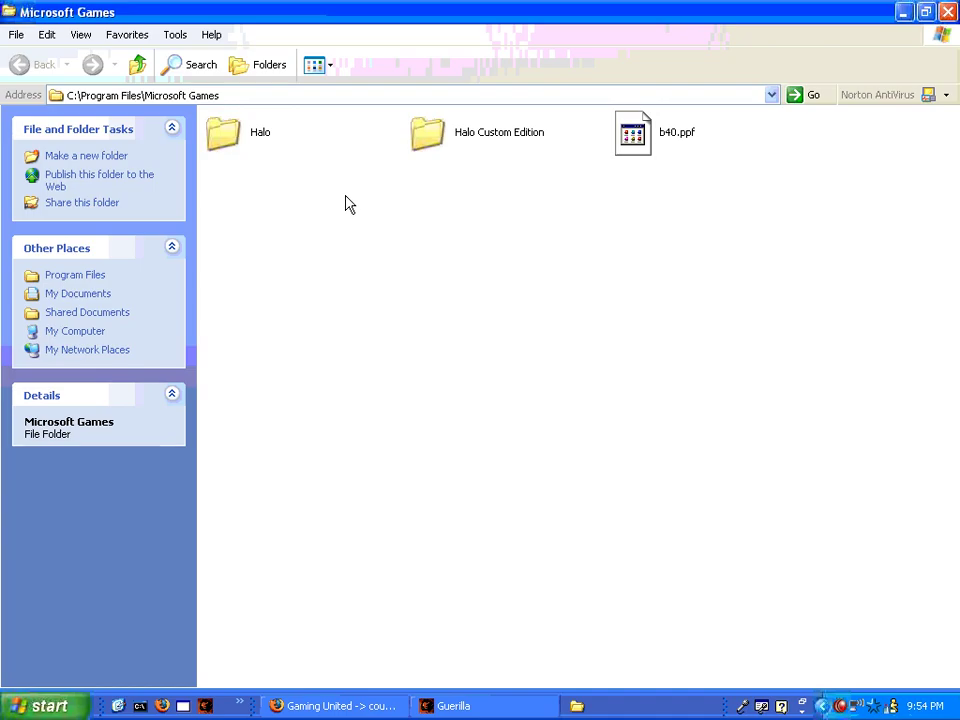
double_click(476, 150)
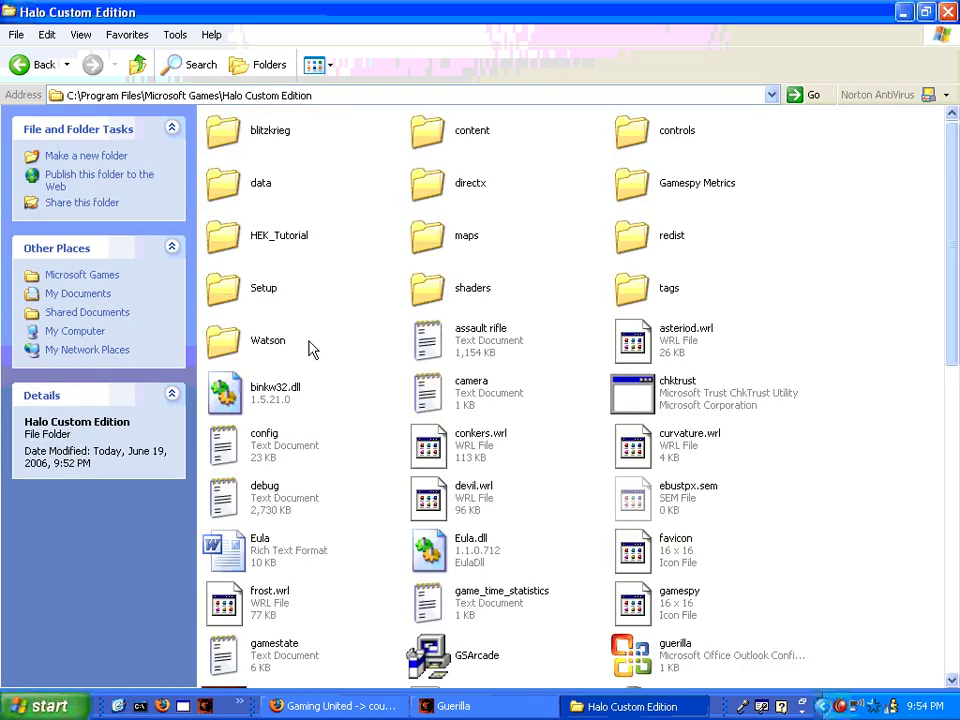
double_click(636, 287)
scroll(654, 546, down, 10)
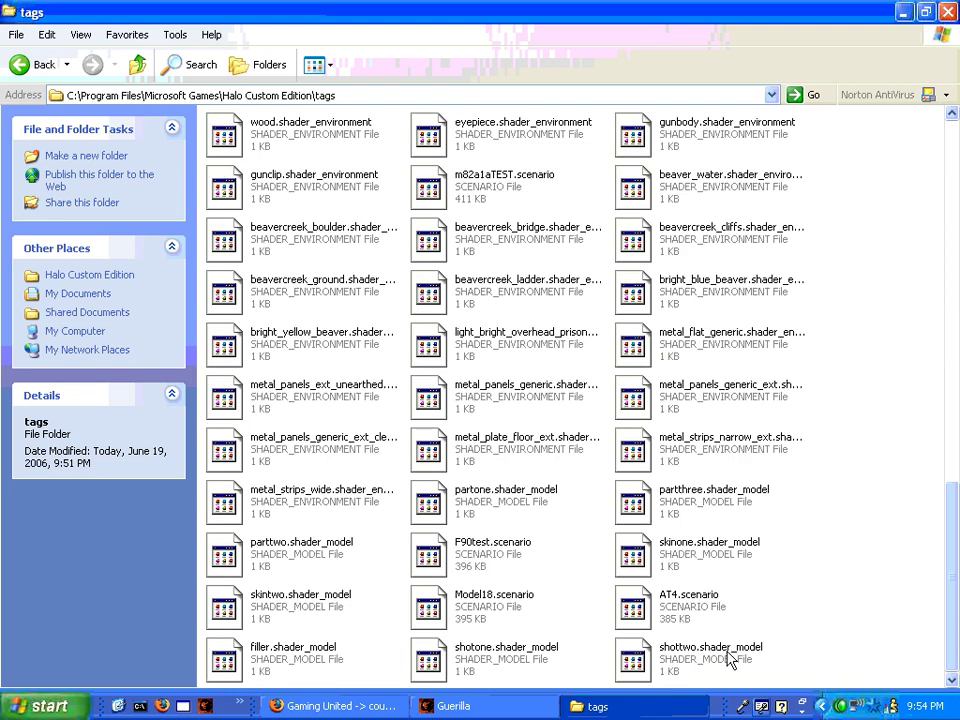
drag(816, 660, 255, 662)
scroll(816, 171, up, 10)
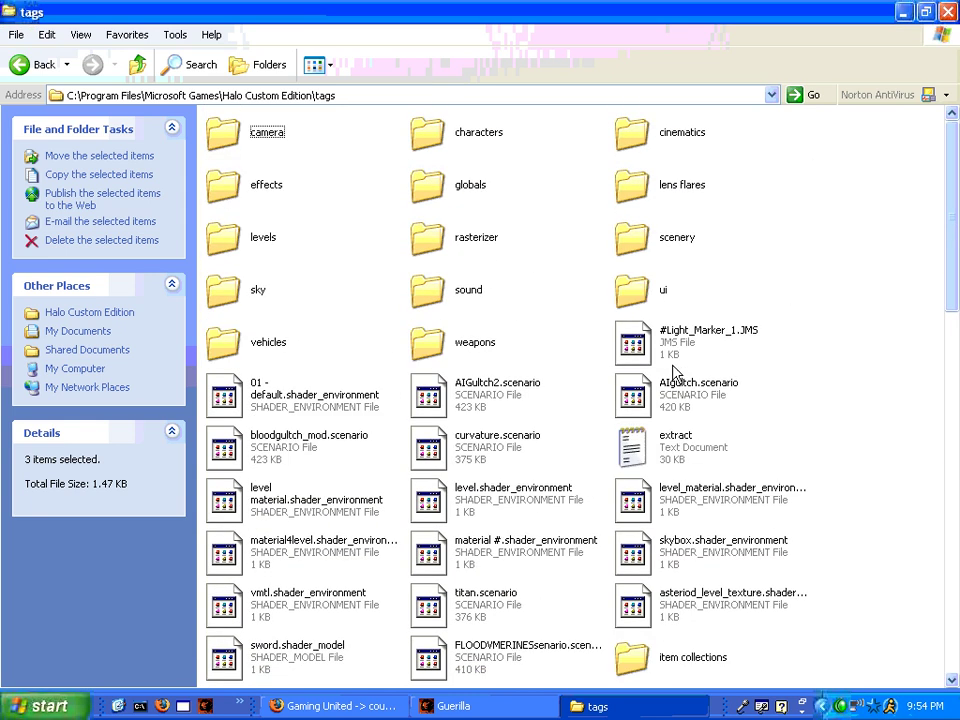
Step: Create a new folder inside the tags\weapons\m490 folder
double_click(449, 342)
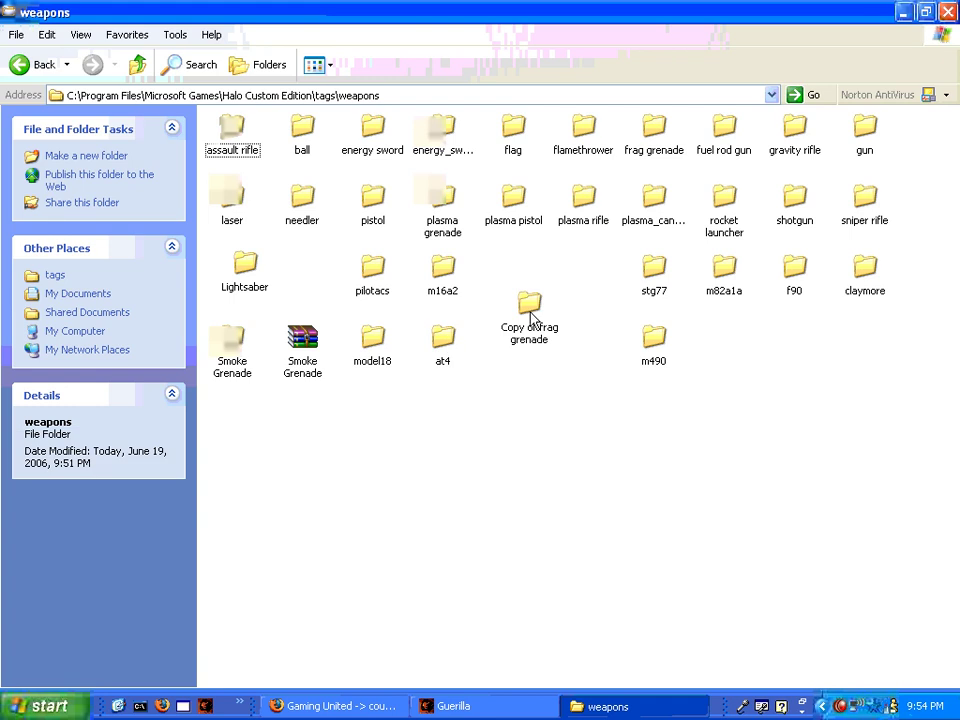
double_click(662, 356)
right_click(660, 320)
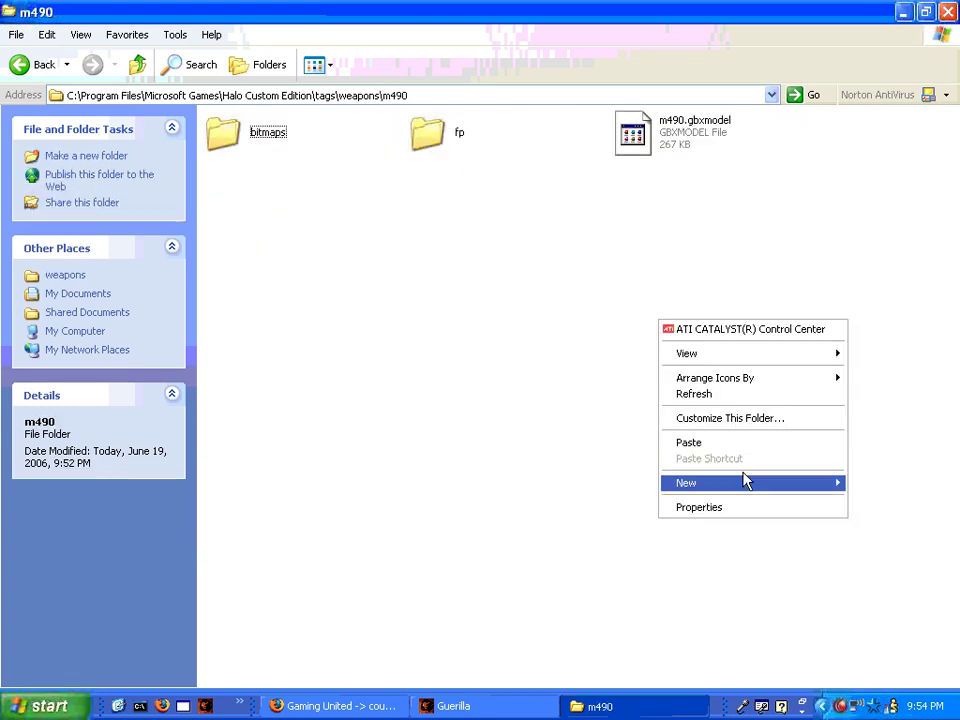
mouse_move(745, 485)
click(478, 224)
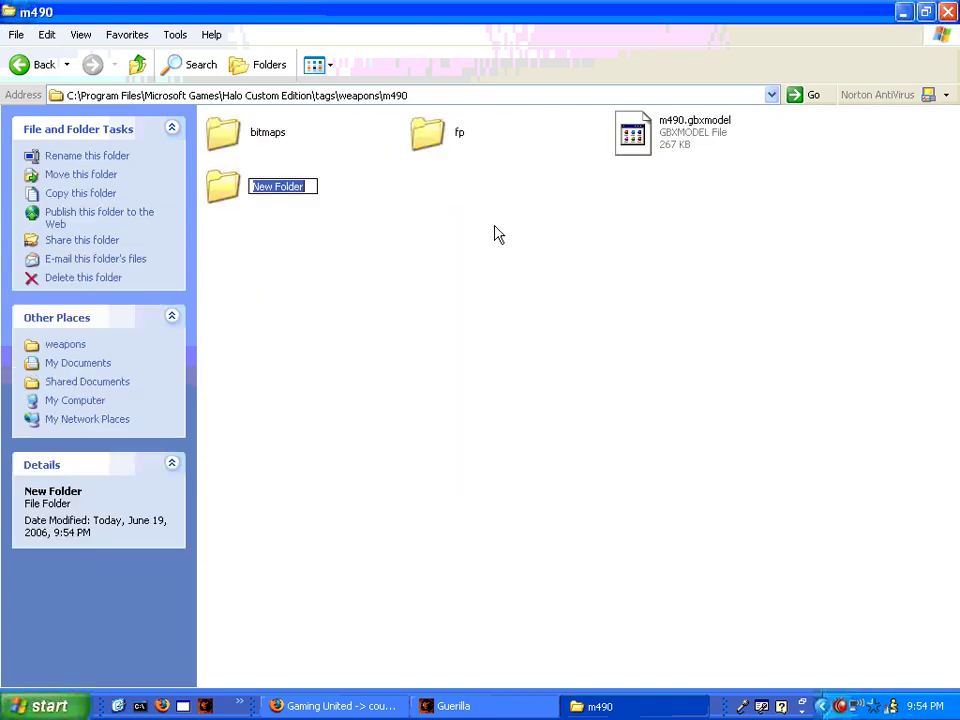
Step: Try to name the new folder bitmaps
text(bi)
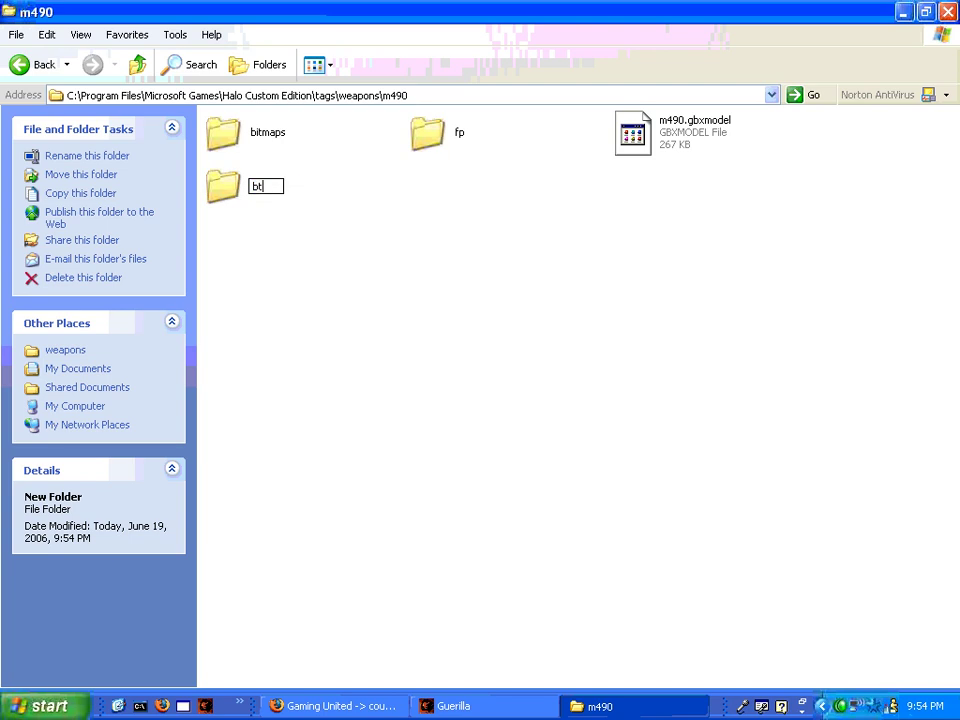
text(tmaps)
key(Return)
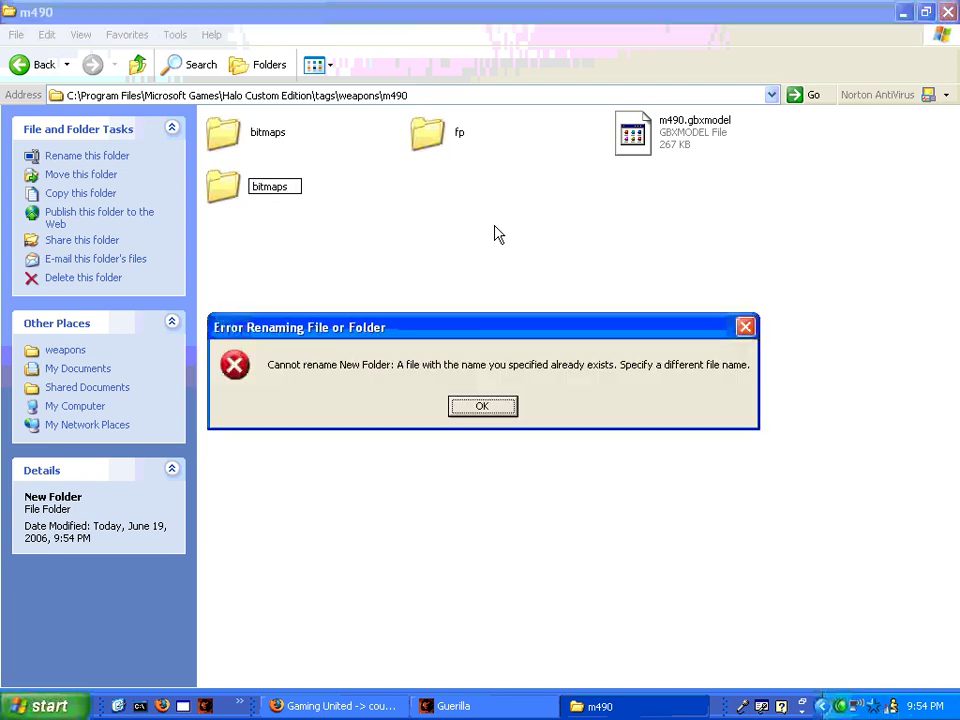
click(503, 412)
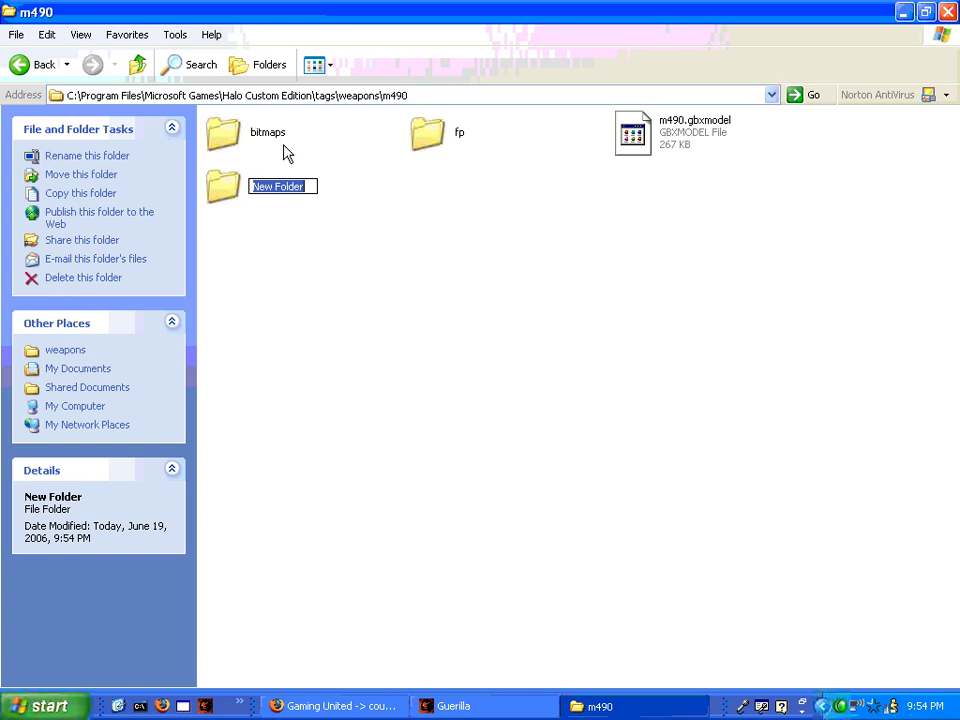
Step: Rename the new folder as shaders and paste the three cut shader_model files into it
click(235, 193)
right_click(240, 192)
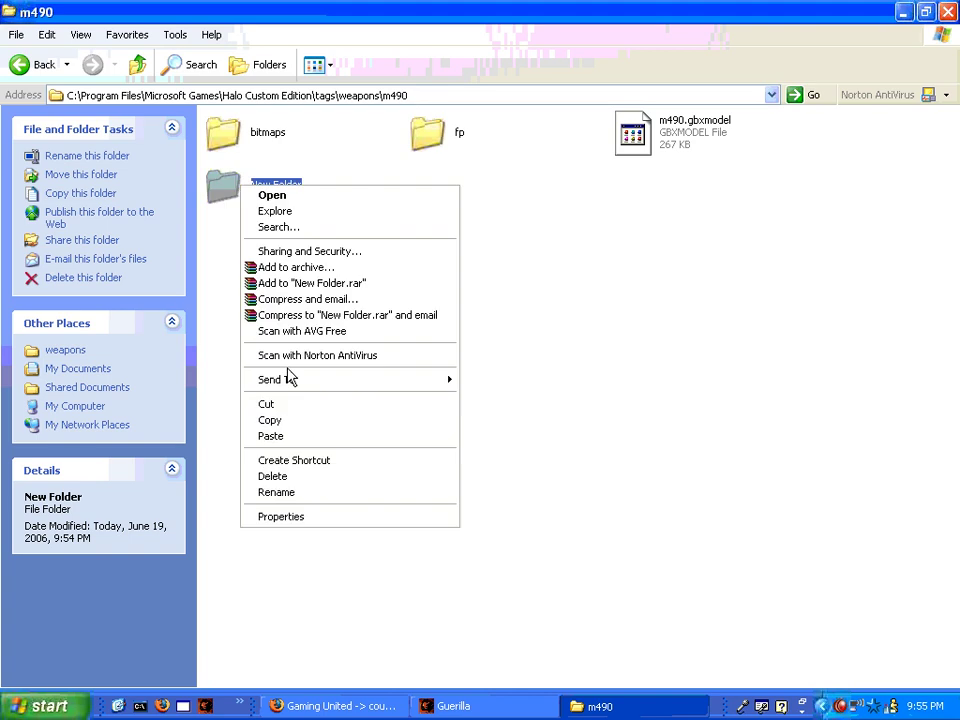
click(325, 505)
text(sh)
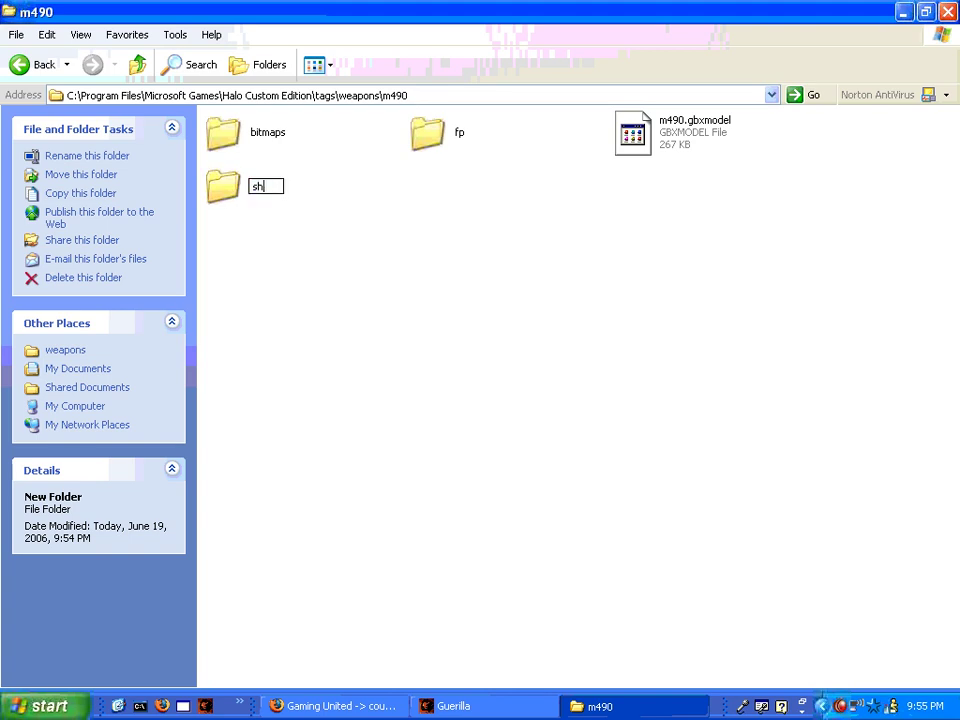
text(aders)
key(Return)
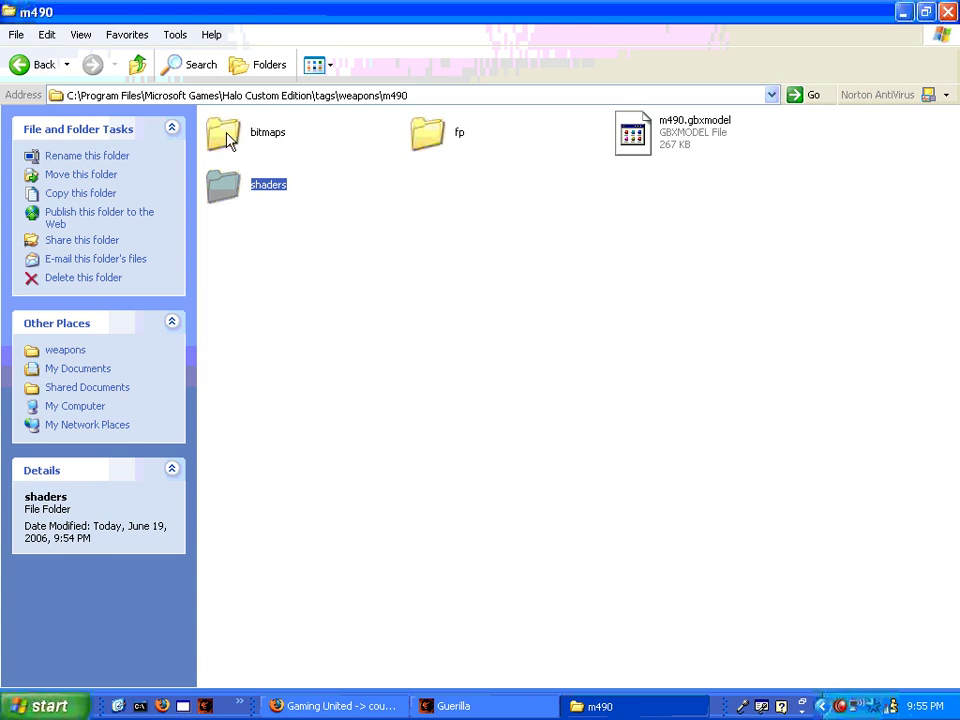
double_click(242, 188)
key(ctrl+v)
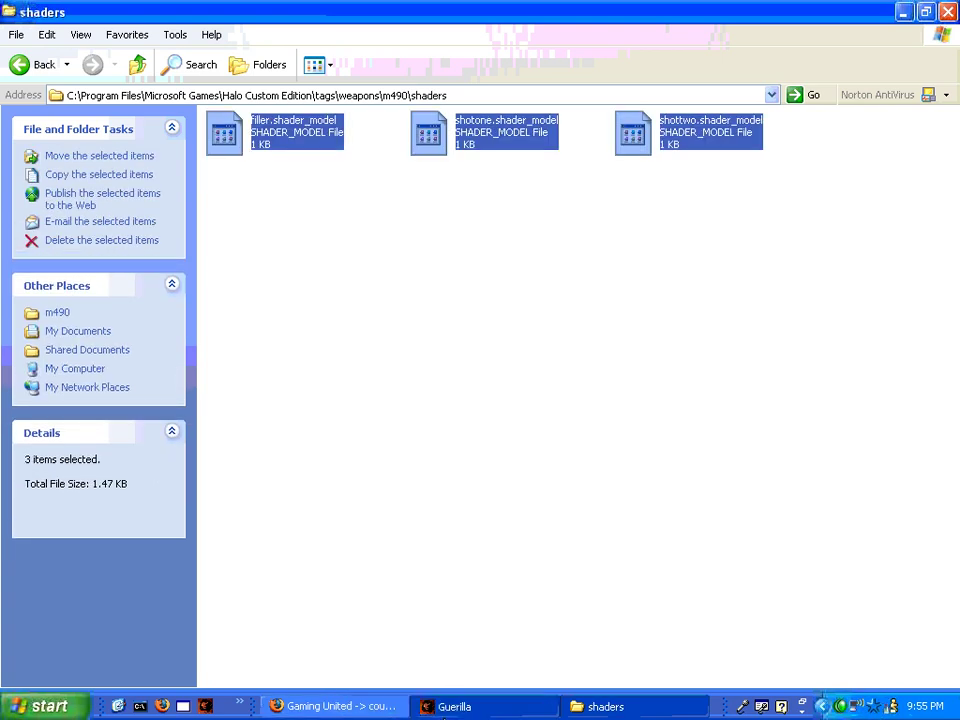
Step: Switch to Guerilla and point the m490 model's filler shader reference to the filler file in weapons\m490\shaders
click(447, 706)
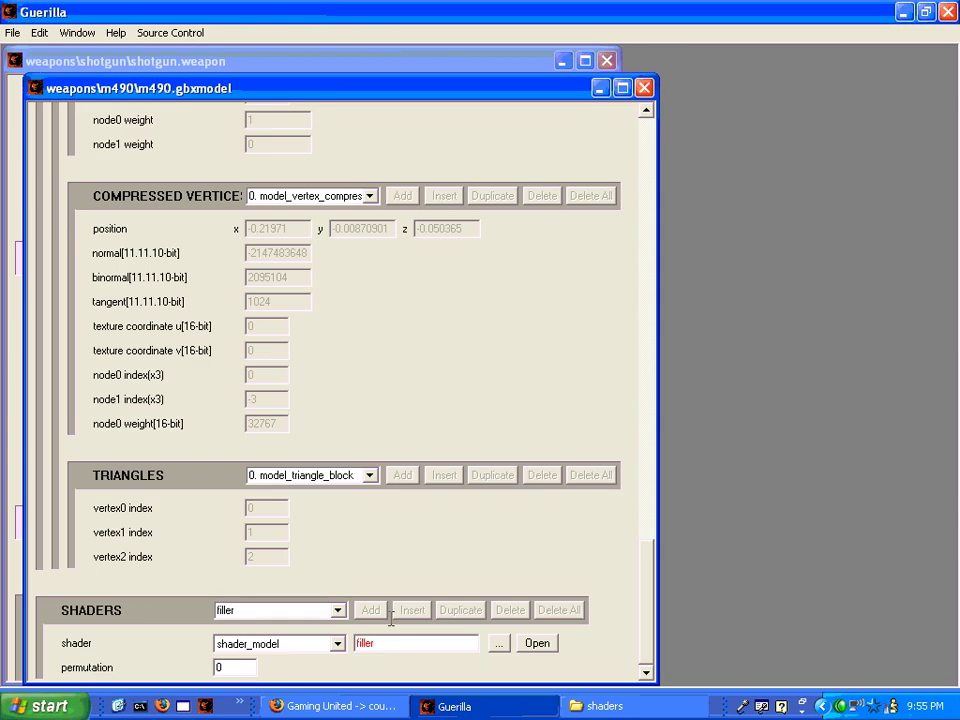
click(497, 645)
double_click(612, 241)
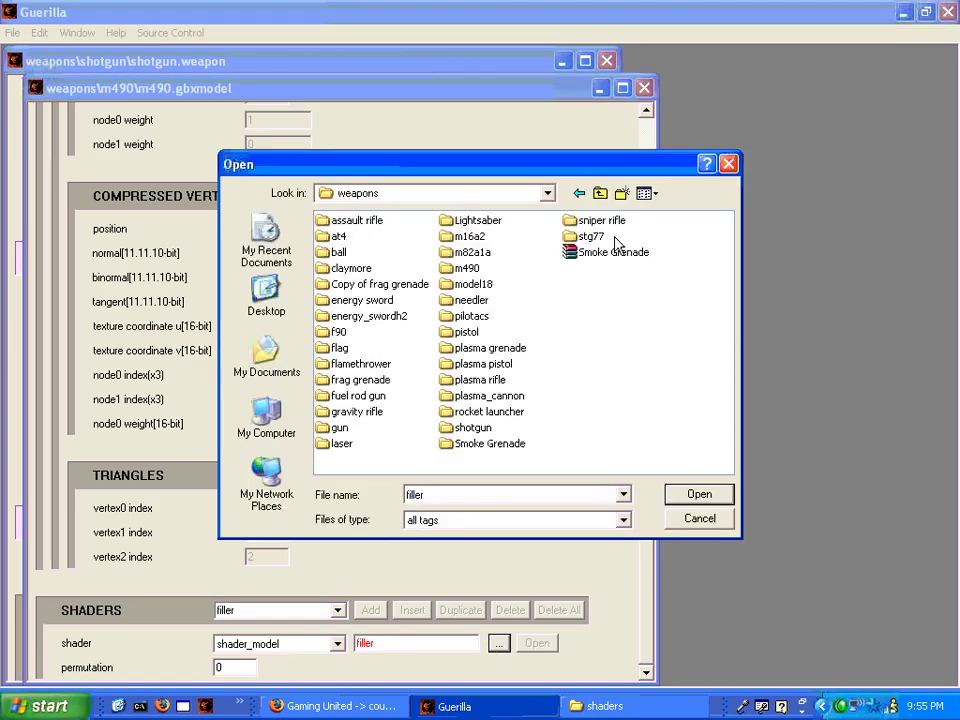
click(468, 274)
double_click(468, 270)
click(340, 252)
double_click(340, 252)
click(343, 222)
double_click(343, 222)
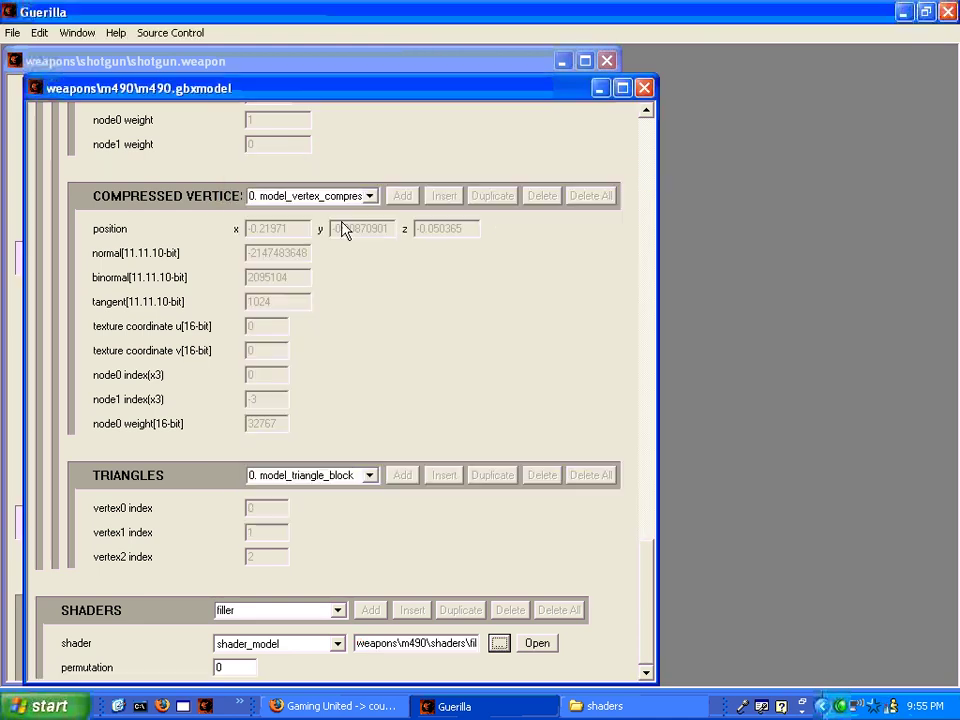
Step: Set the filler shader's base map to the filler bitmap from weapons\m490\bitmaps, then close the shader tag with its changes saved
click(536, 643)
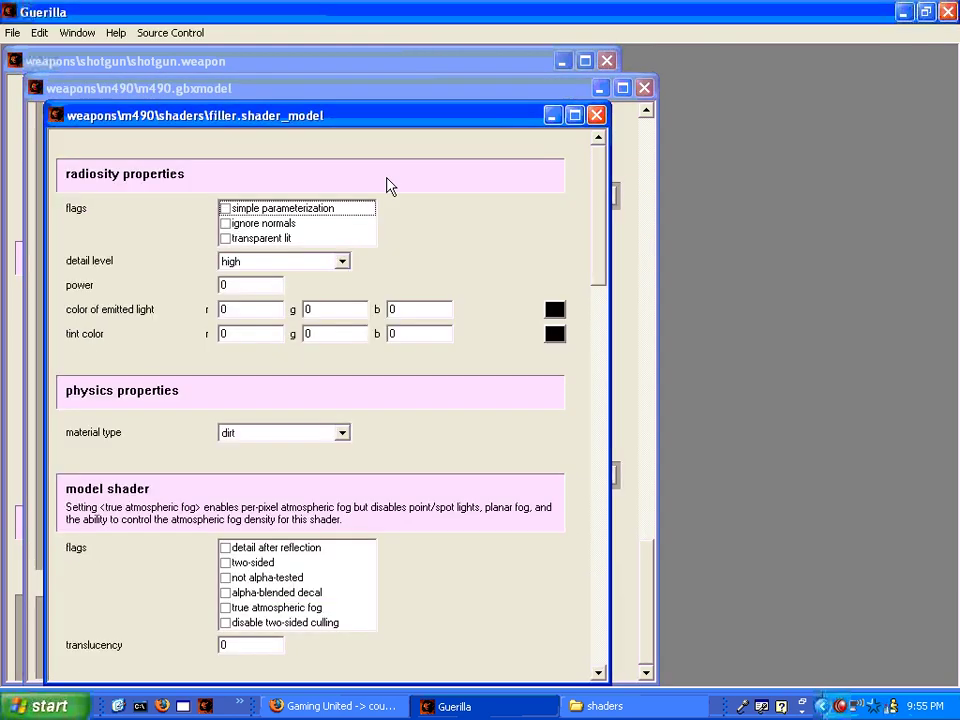
drag(606, 204, 585, 418)
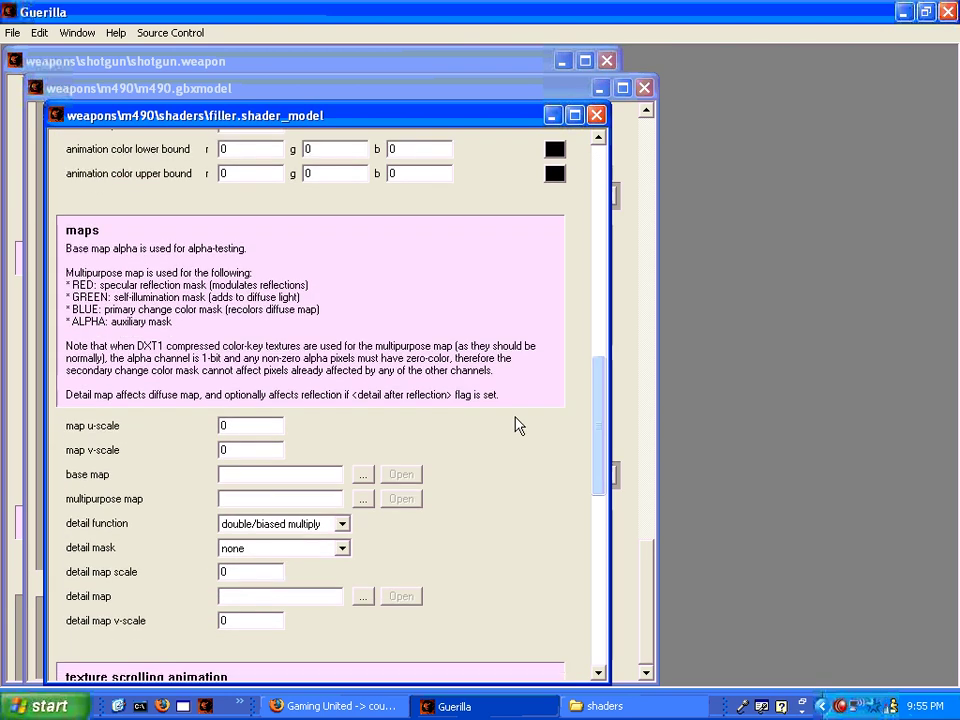
click(362, 475)
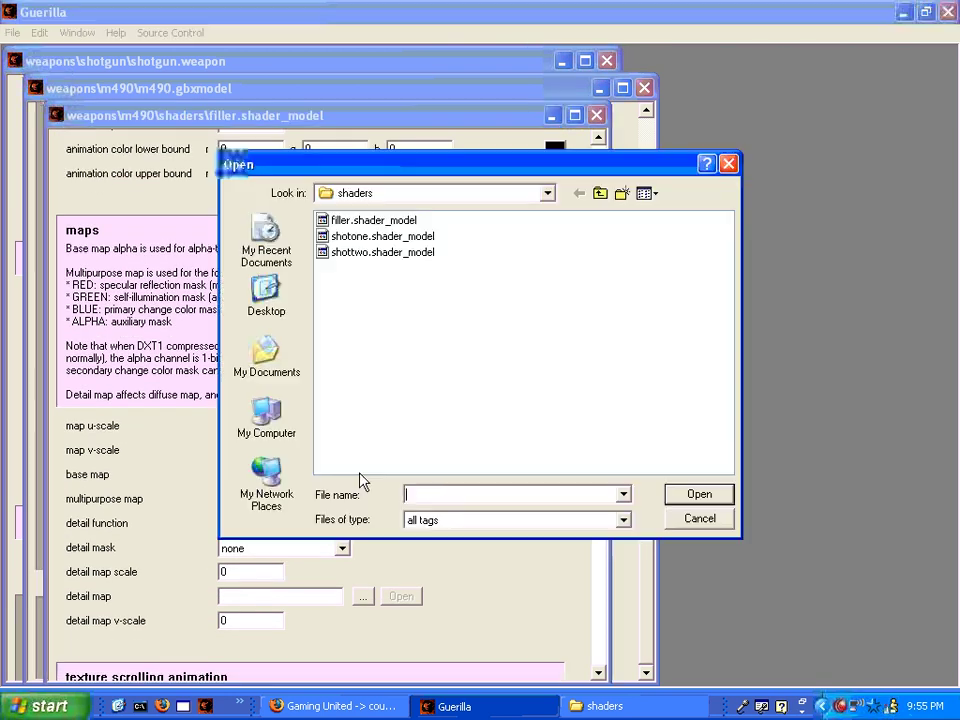
click(601, 194)
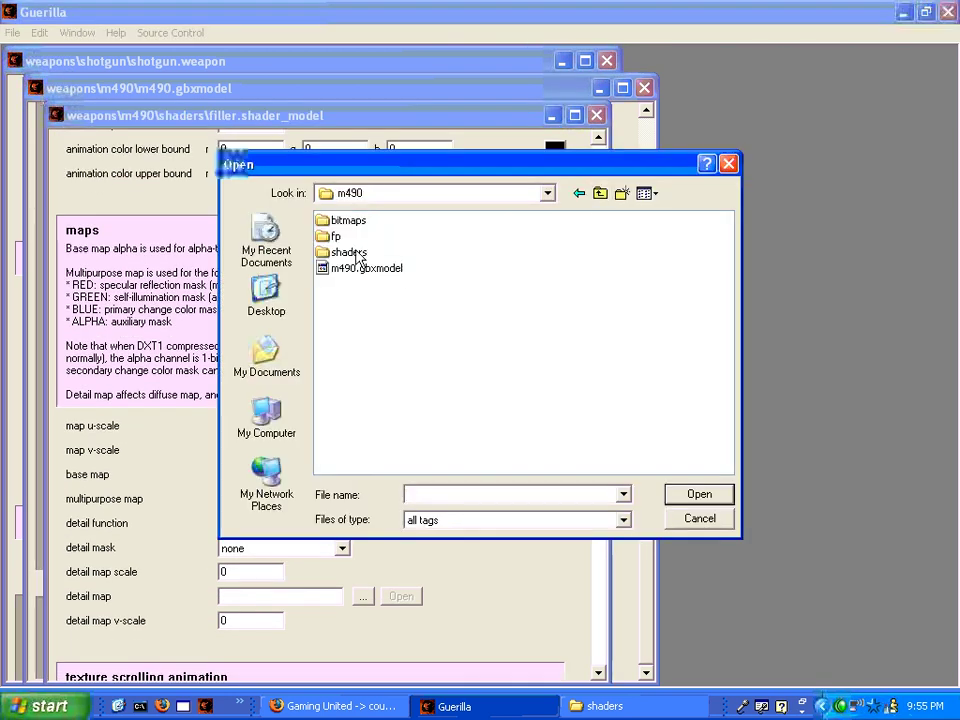
double_click(340, 222)
double_click(338, 222)
click(596, 117)
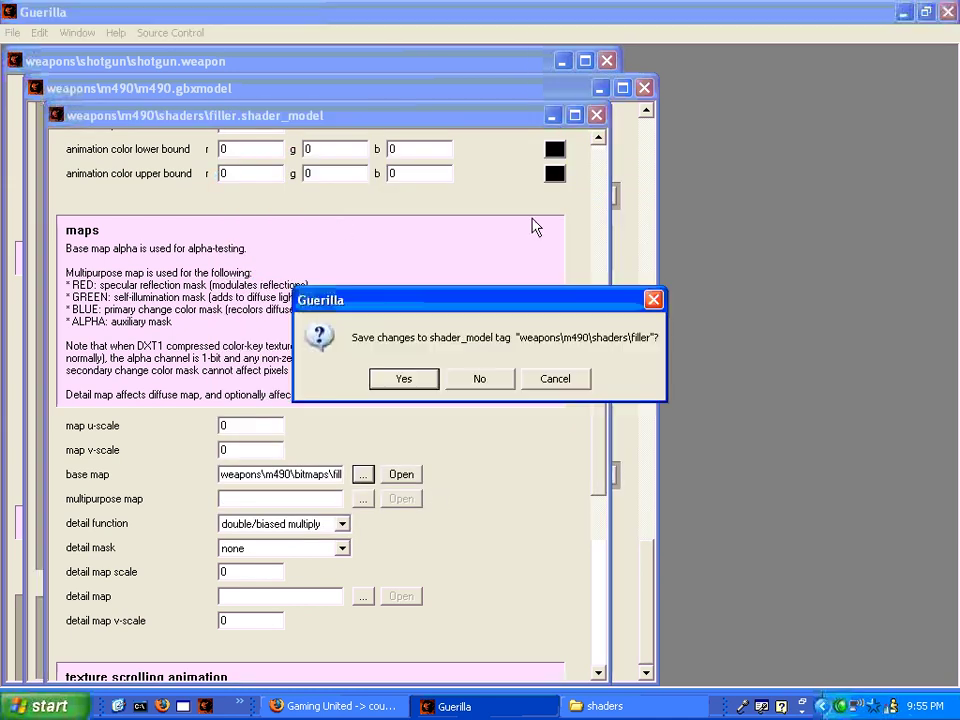
click(407, 379)
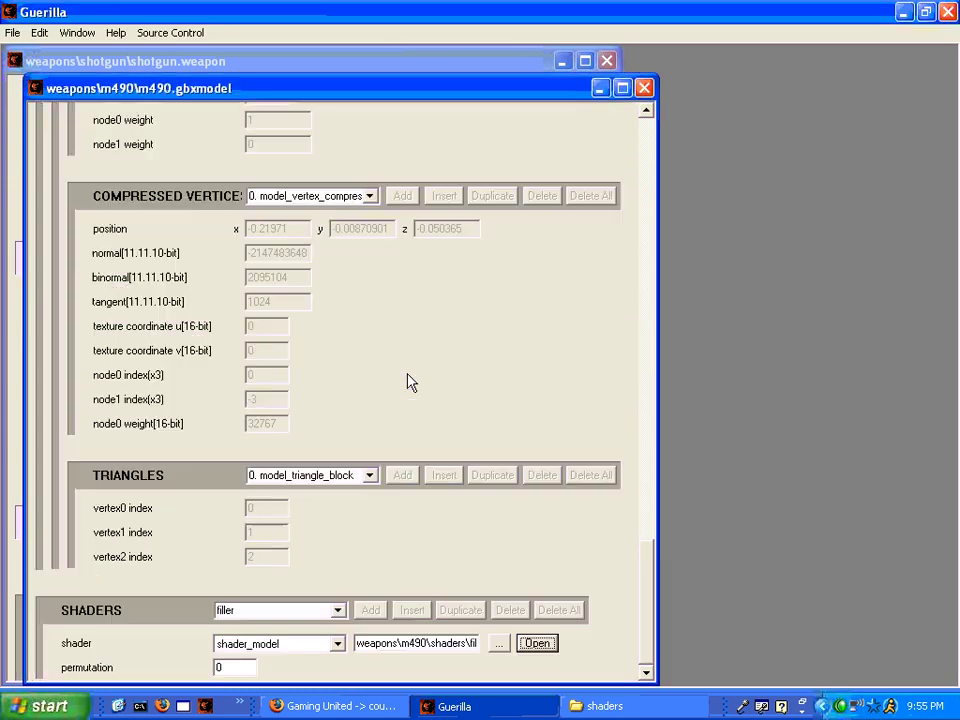
Step: Point the m490 model's shottwo shader reference to the shottwo shader_model in weapons\m490\shaders
click(338, 610)
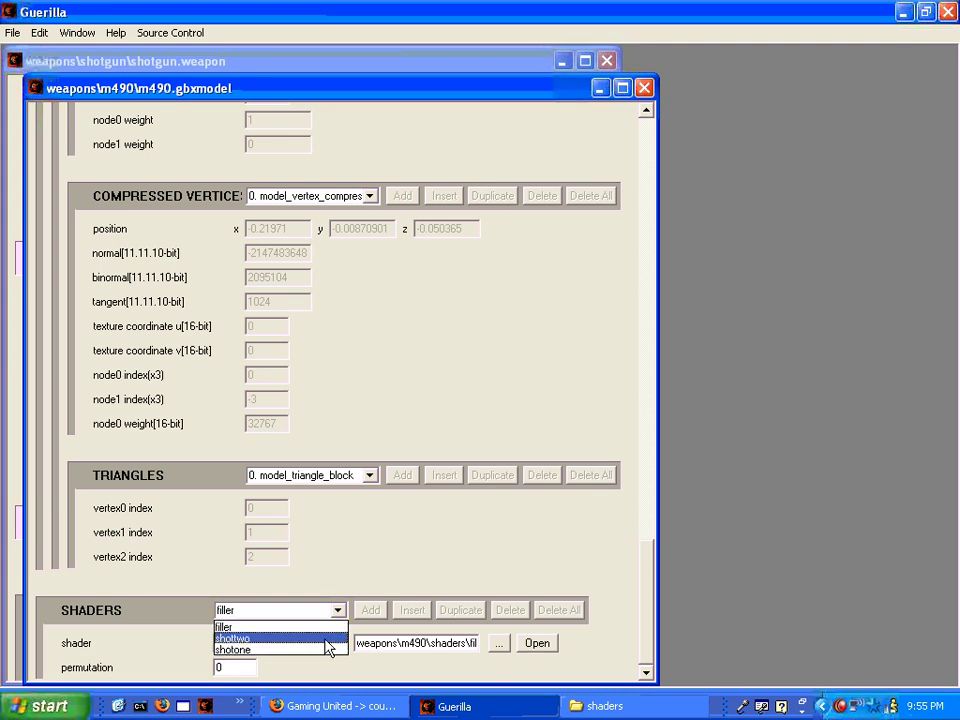
click(321, 636)
click(499, 644)
double_click(622, 237)
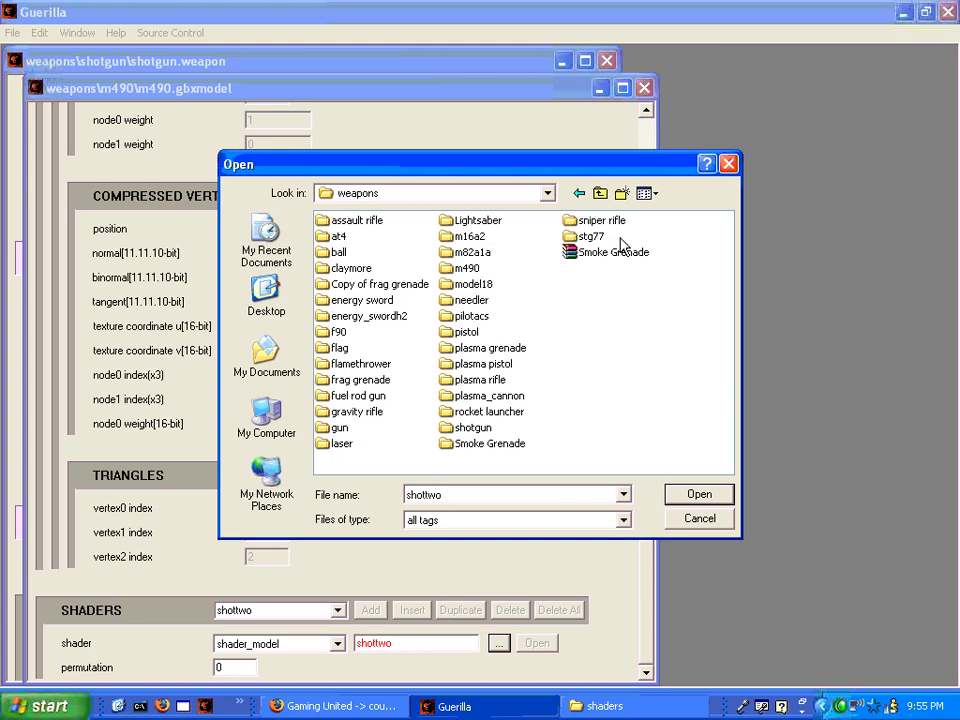
double_click(478, 268)
click(345, 270)
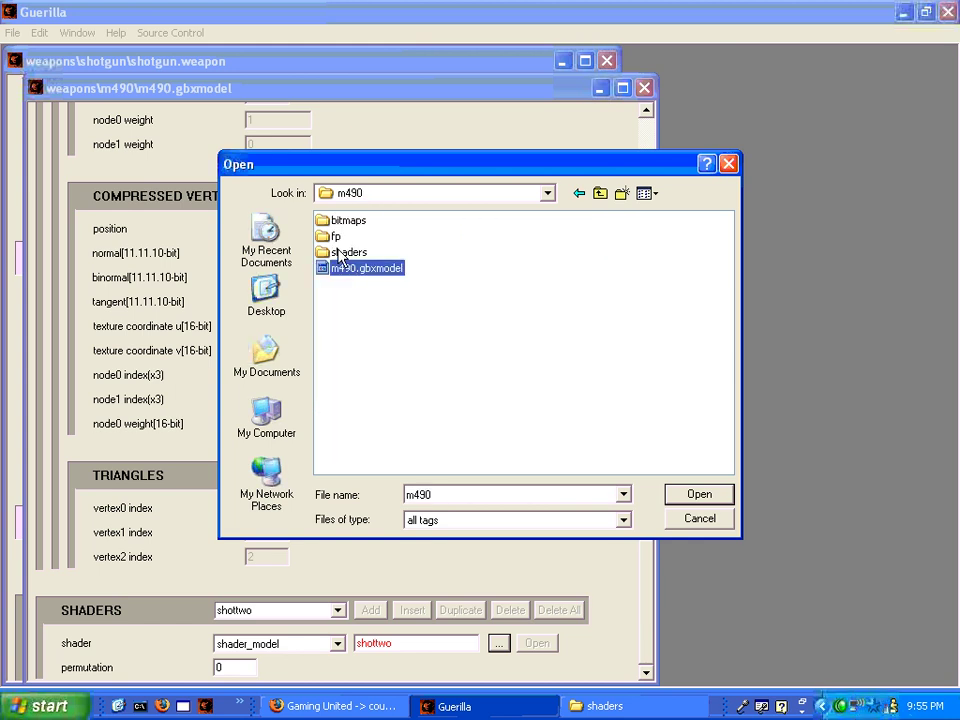
double_click(346, 252)
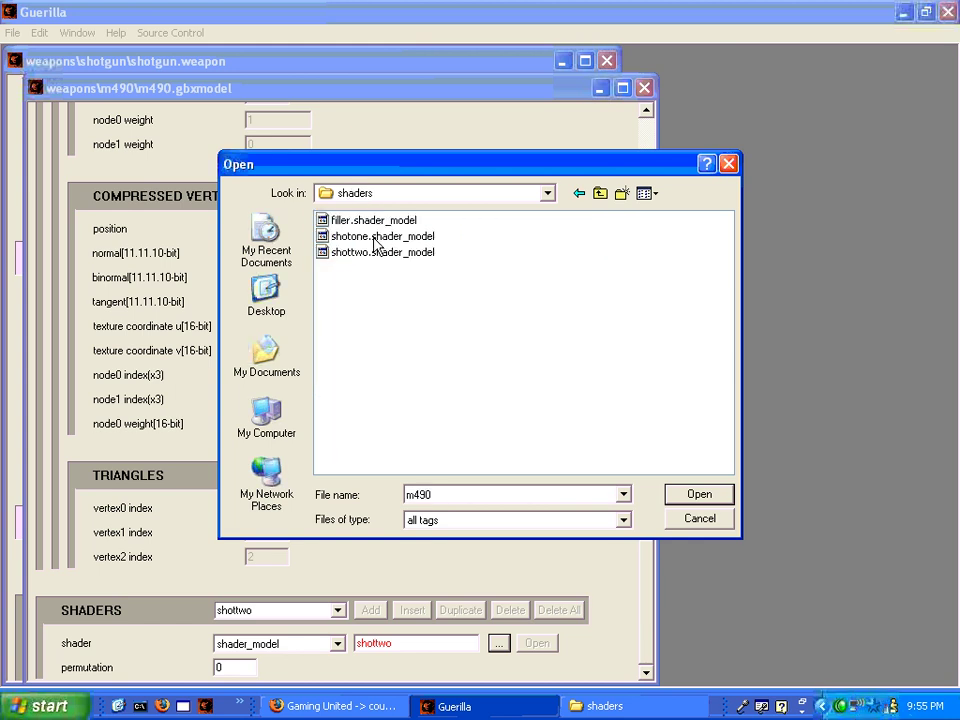
double_click(377, 254)
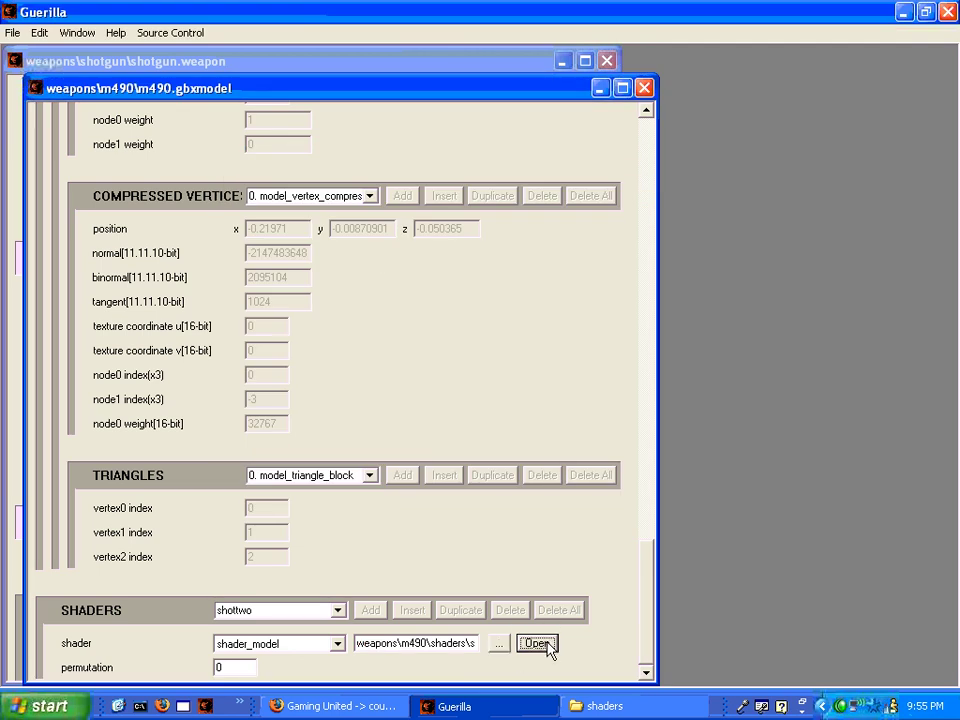
Step: Set the shottwo shader's base map to the m490 bitmap from weapons\m490\bitmaps, then close the shader tag with its changes saved
click(537, 643)
scroll(630, 236, down, 15)
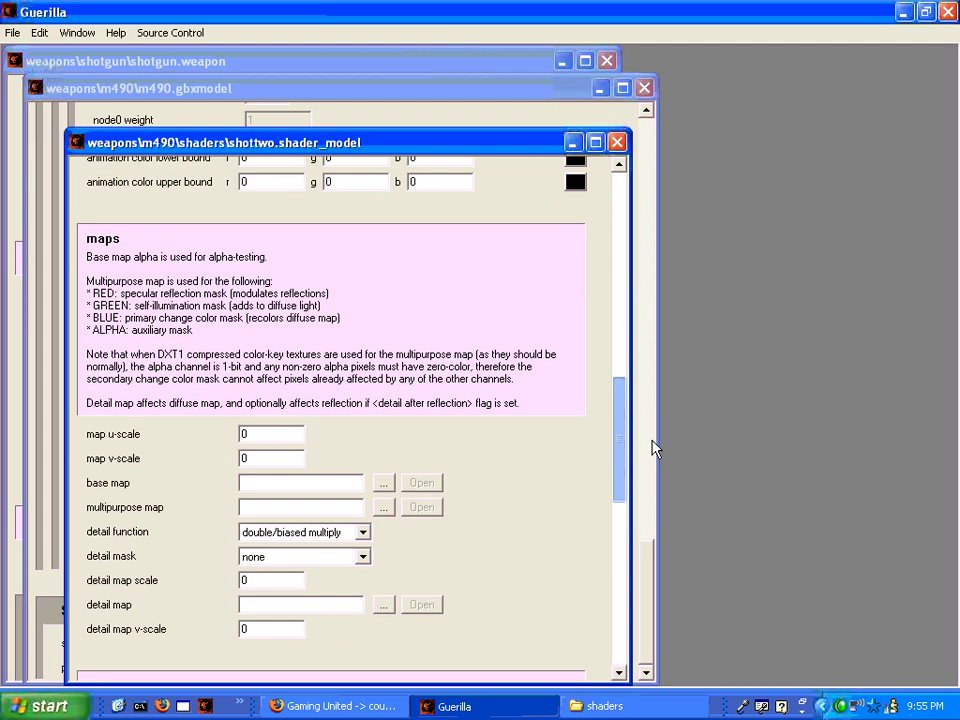
click(386, 459)
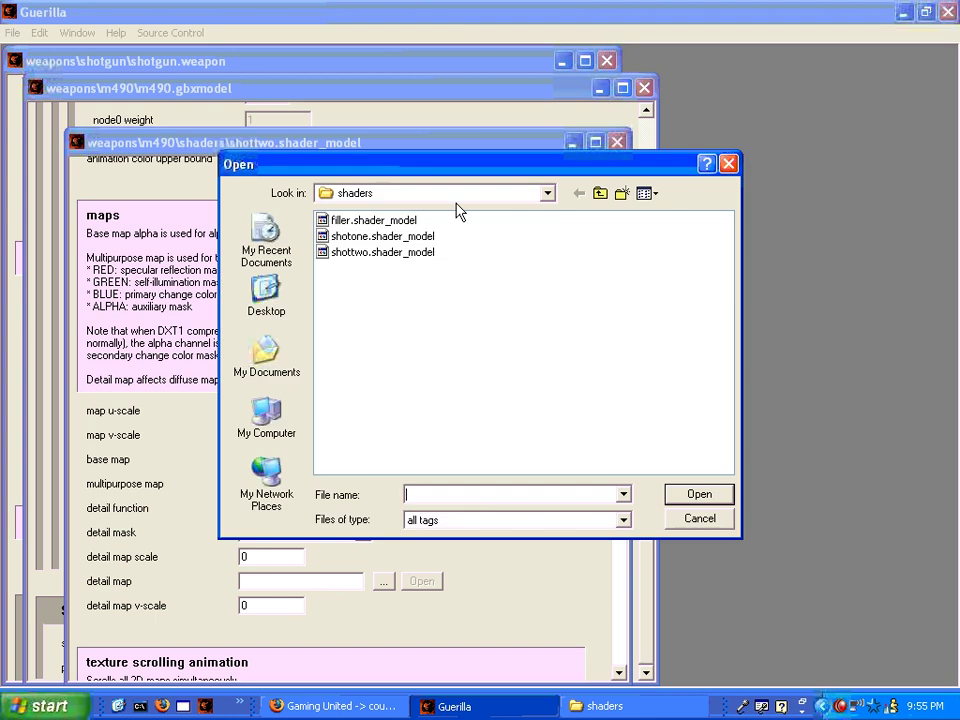
click(599, 194)
double_click(338, 222)
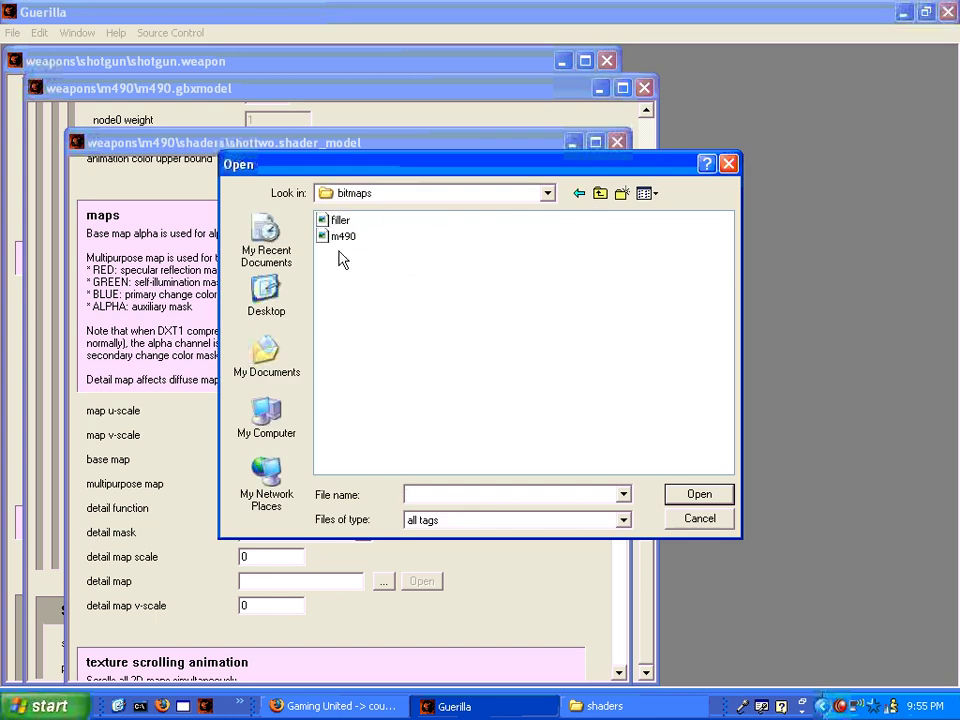
double_click(339, 237)
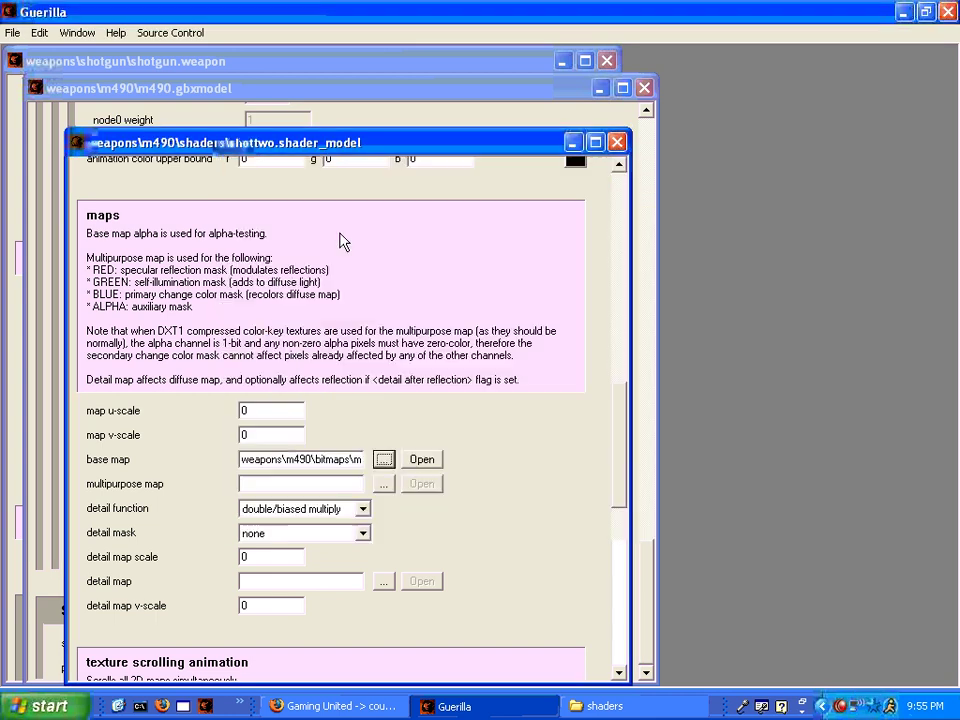
click(616, 142)
click(403, 380)
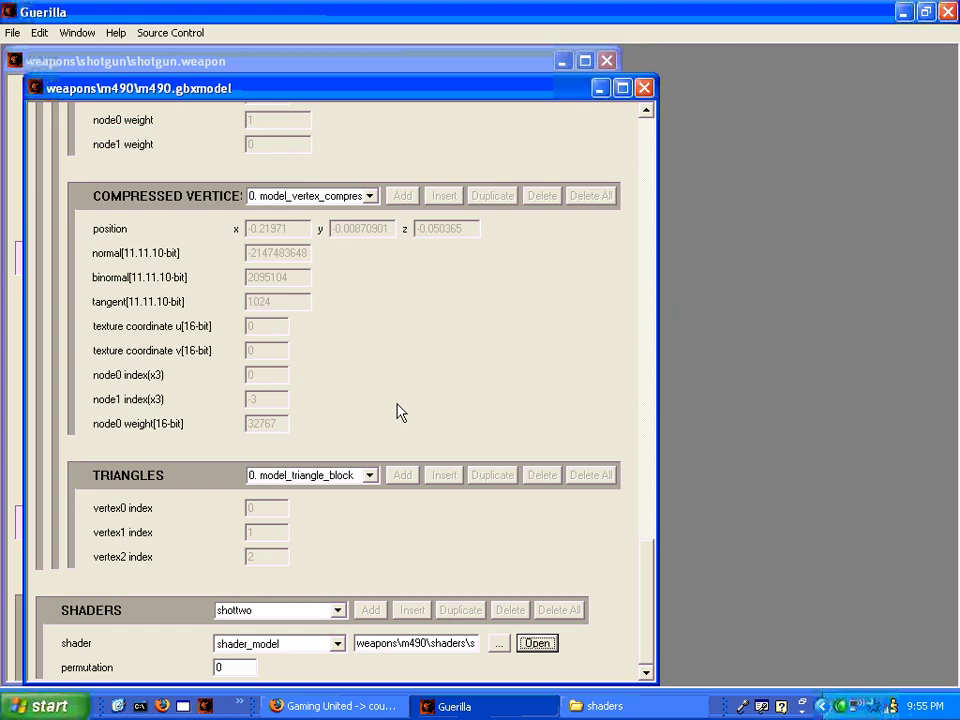
Step: Point the m490 model's shotone shader reference to the shotone shader_model in weapons\m490\shaders
click(325, 609)
click(321, 647)
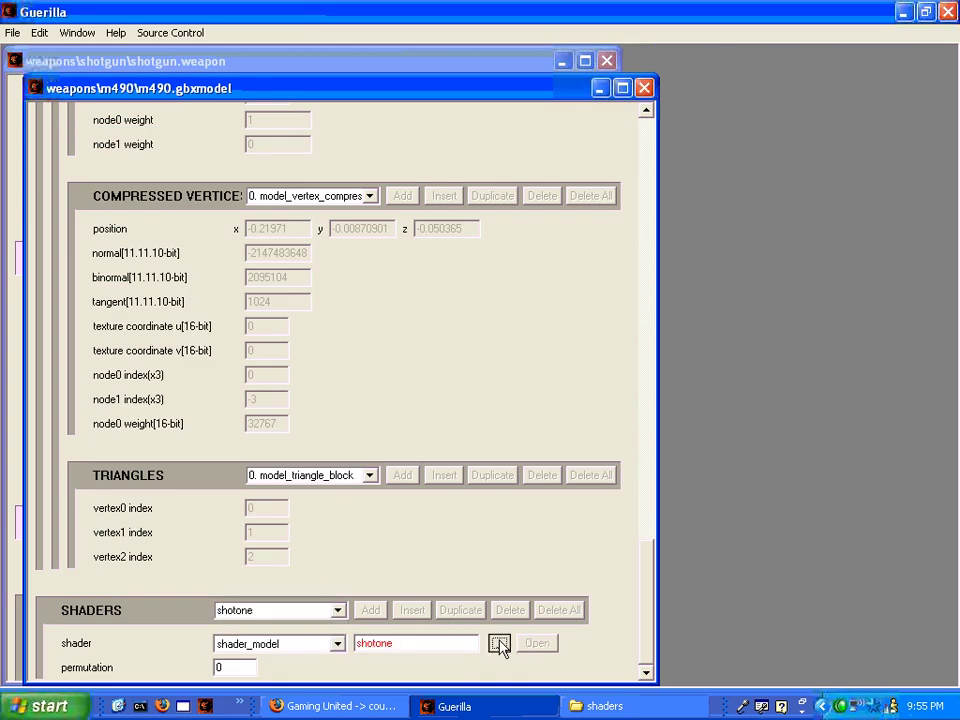
click(500, 644)
double_click(610, 180)
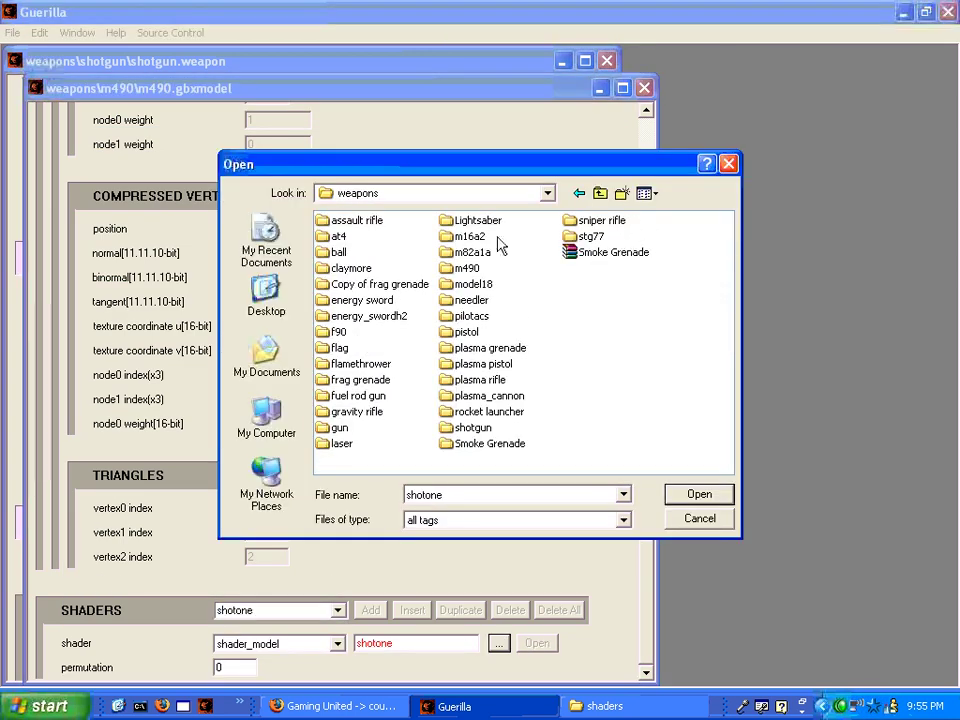
double_click(466, 268)
click(343, 220)
double_click(349, 252)
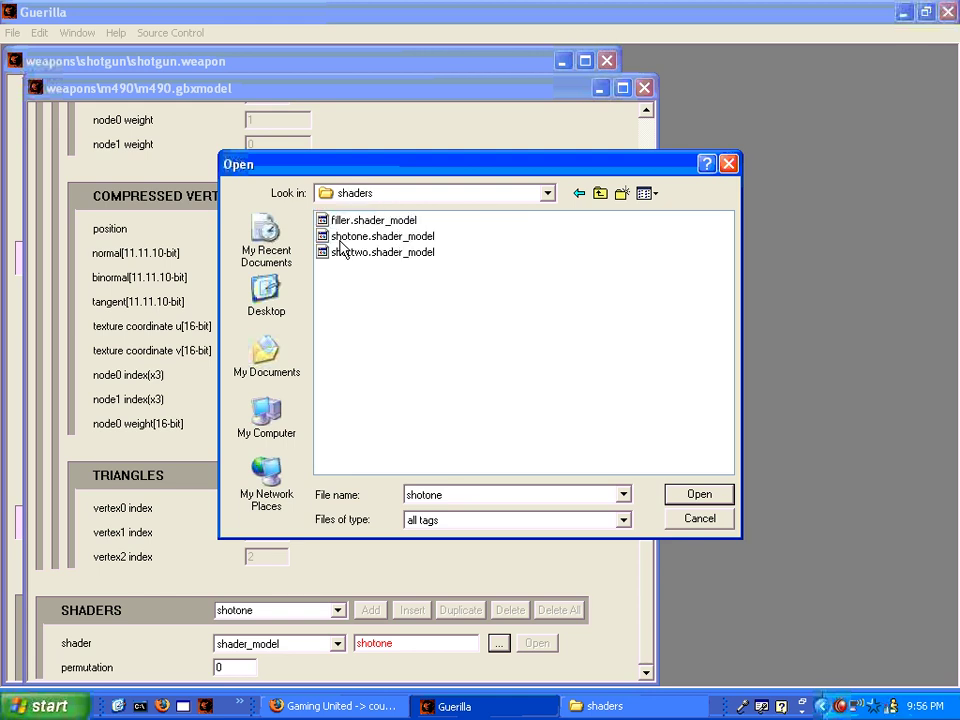
key(Return)
Step: Set the shotone shader's base map to the m490 bitmap, then close both the shader and the m490 gbxmodel with their changes saved
click(537, 645)
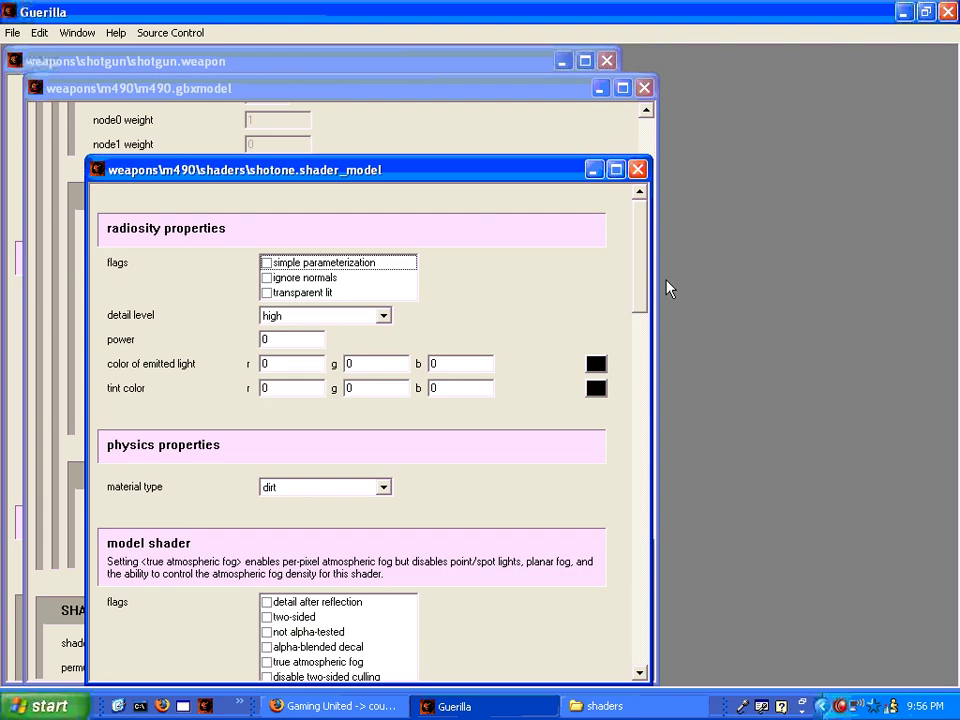
drag(644, 262, 638, 456)
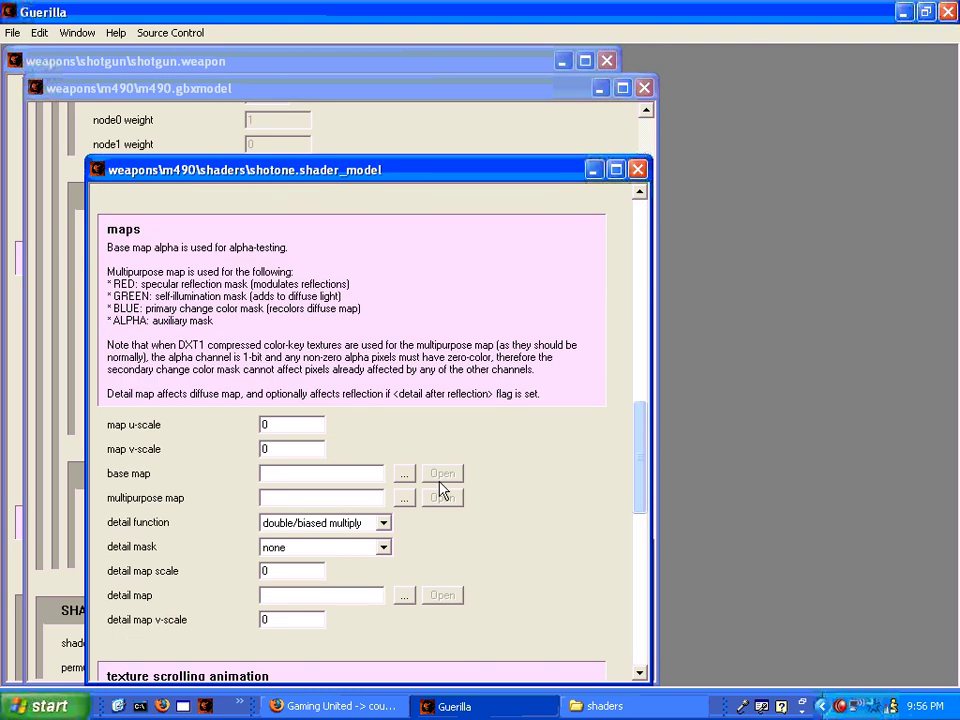
click(405, 473)
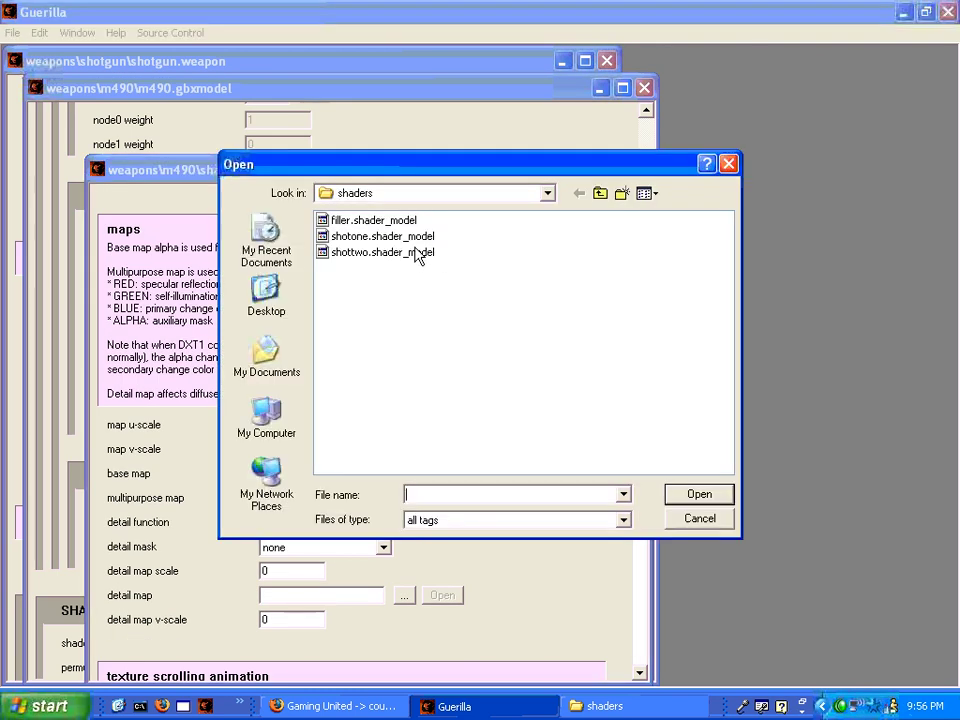
click(600, 193)
double_click(336, 220)
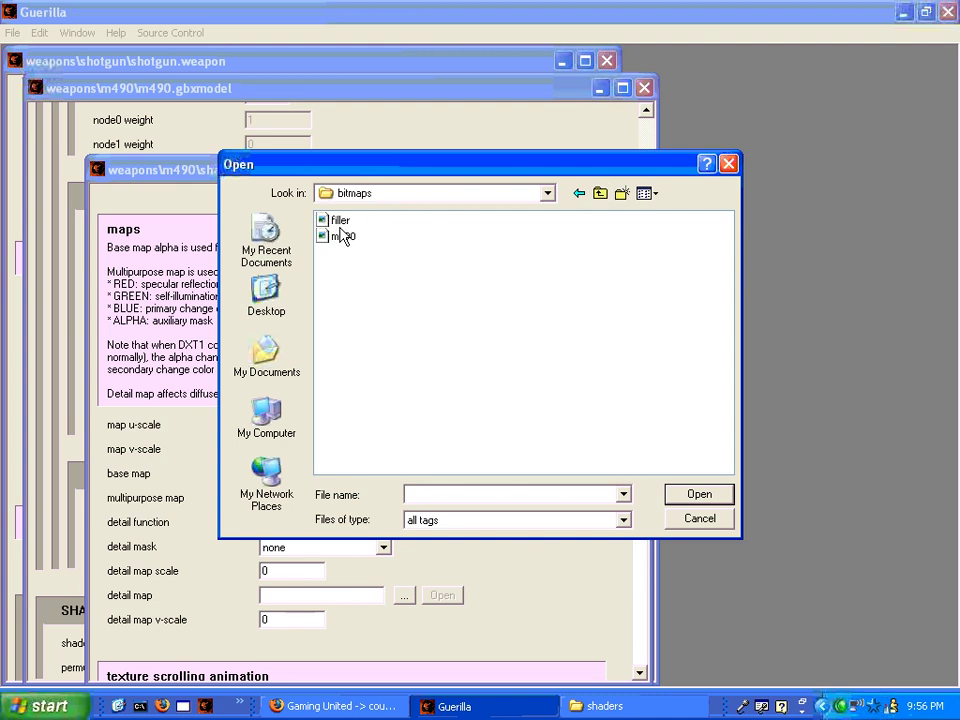
double_click(338, 237)
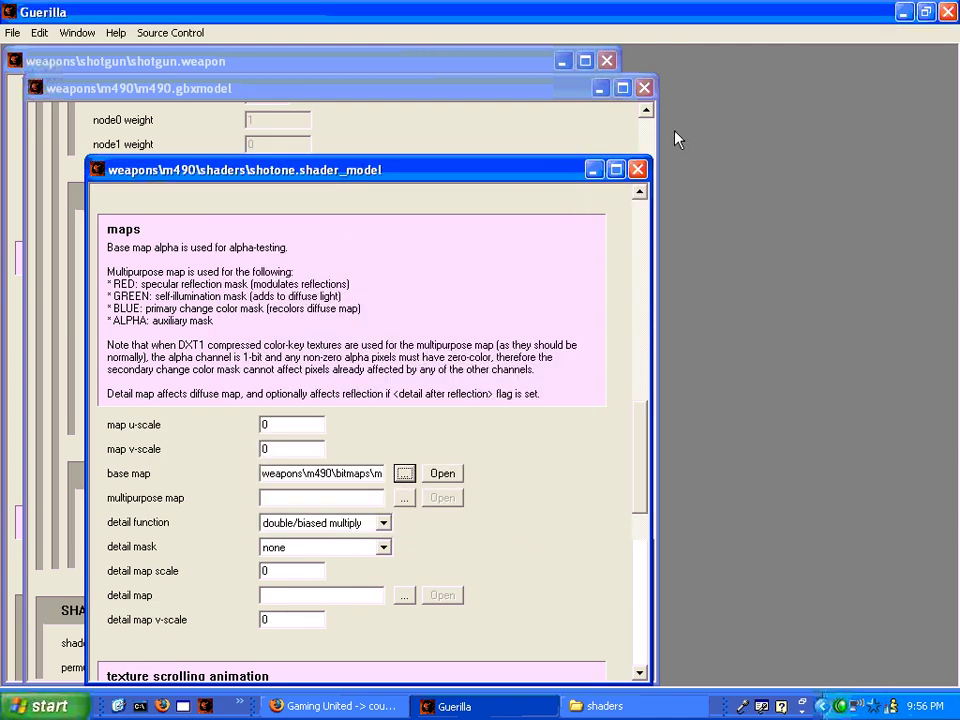
click(637, 169)
click(420, 379)
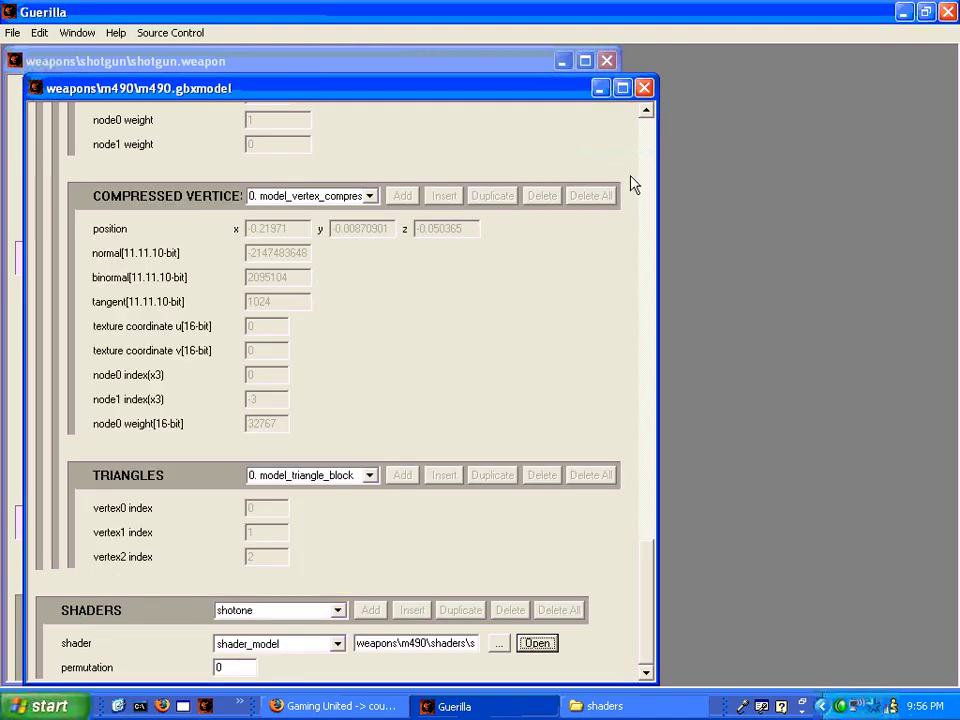
click(645, 90)
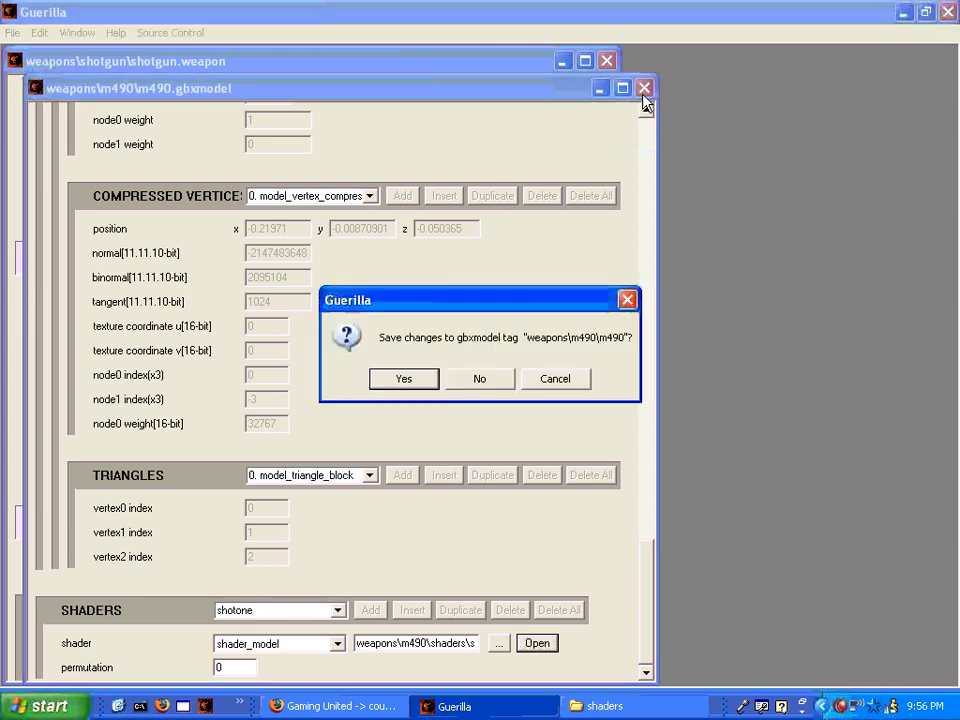
click(413, 387)
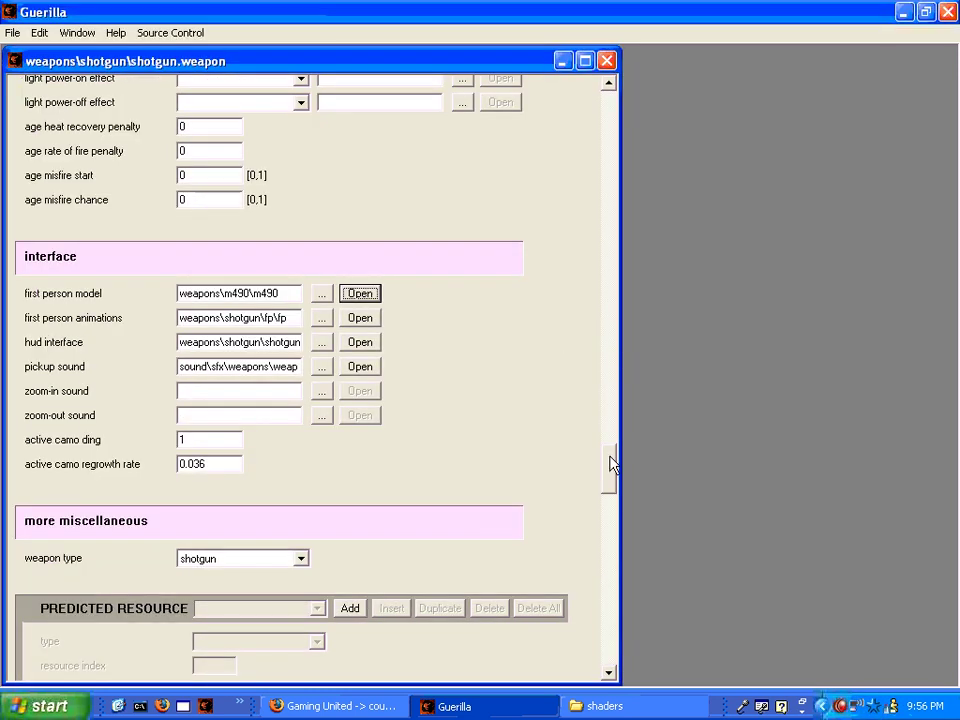
Step: Reopen the weapon's m490 model, check the shader paths of filler, shottwo and shotone, and close it again
drag(614, 455, 611, 100)
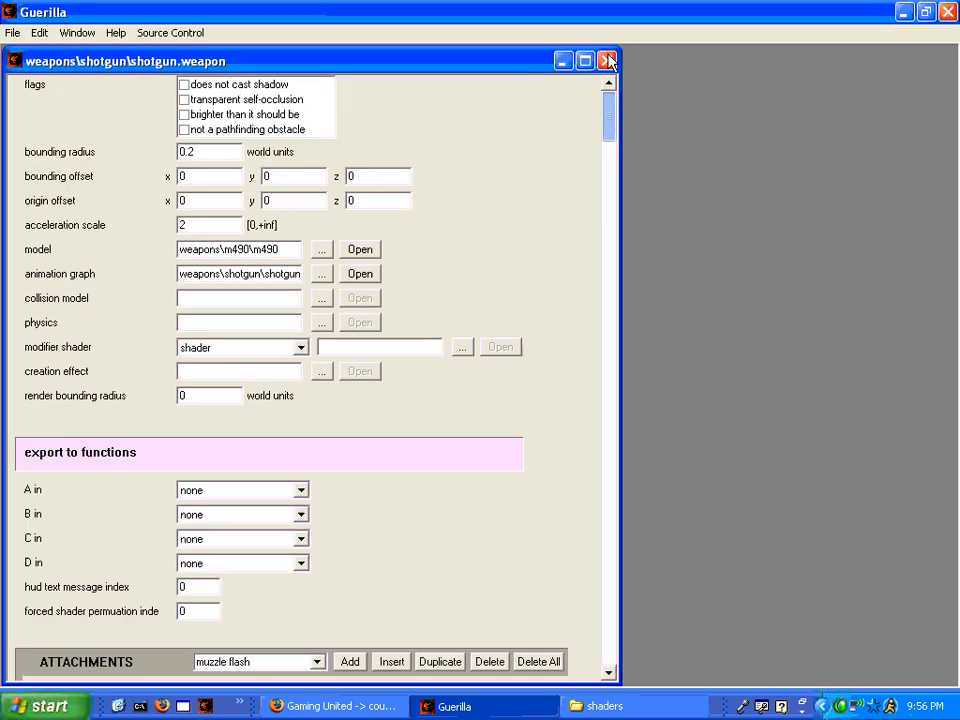
click(355, 251)
drag(729, 257, 741, 600)
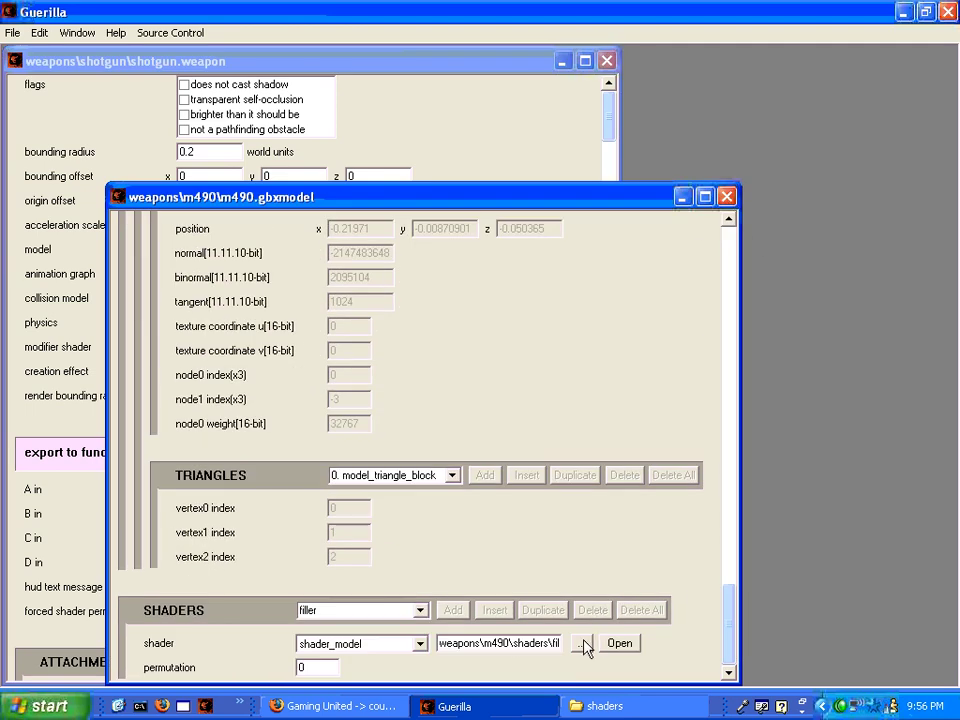
click(395, 611)
click(397, 637)
click(385, 612)
click(365, 650)
click(377, 612)
click(480, 641)
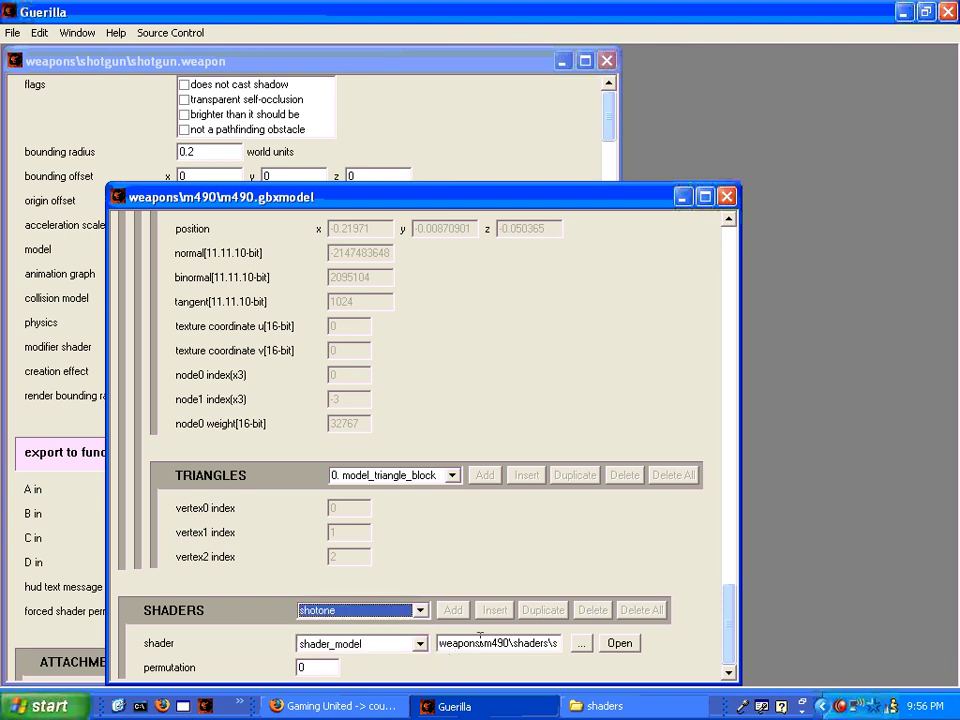
click(728, 199)
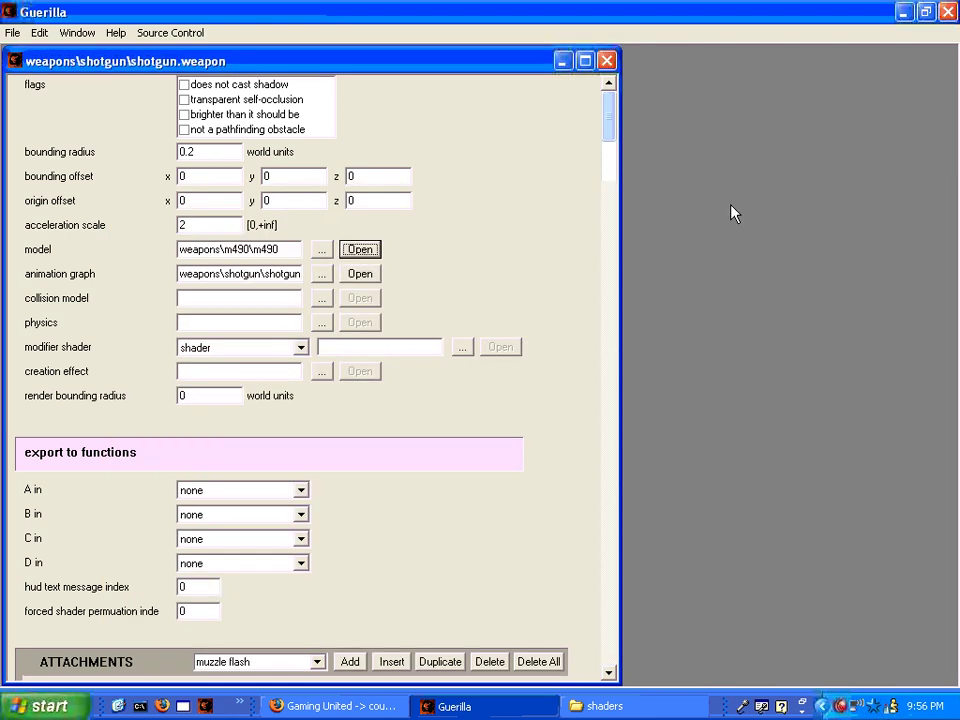
Step: Open the trigger damage effect used as the shotgun's firing damage and set its permanent camera impulse angle to -.35 degrees
scroll(294, 250, down, 20)
scroll(295, 258, down, 5)
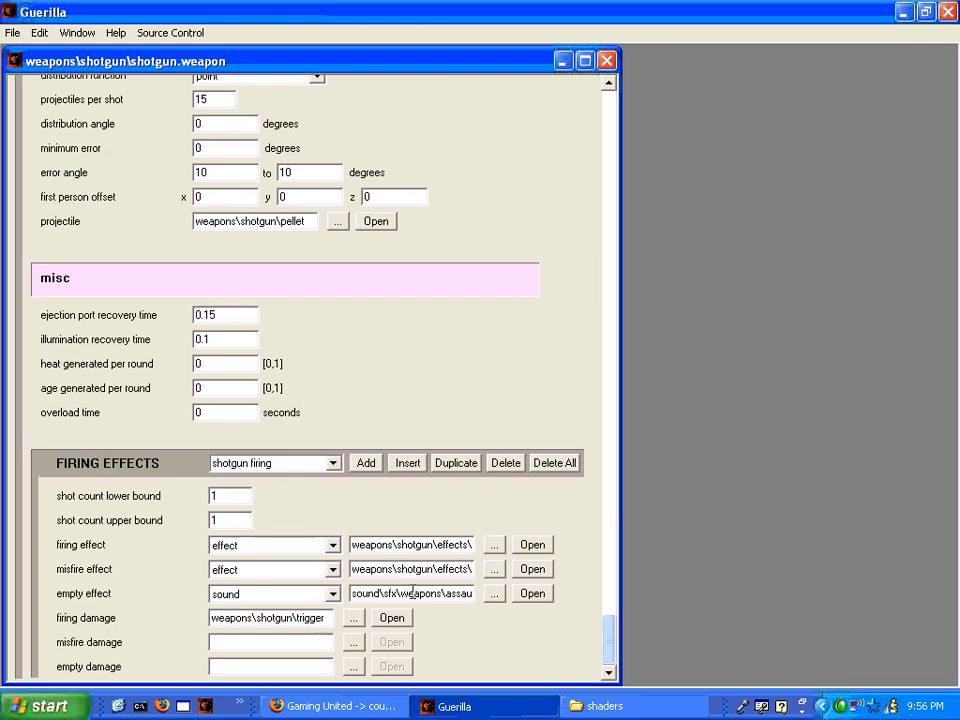
click(381, 623)
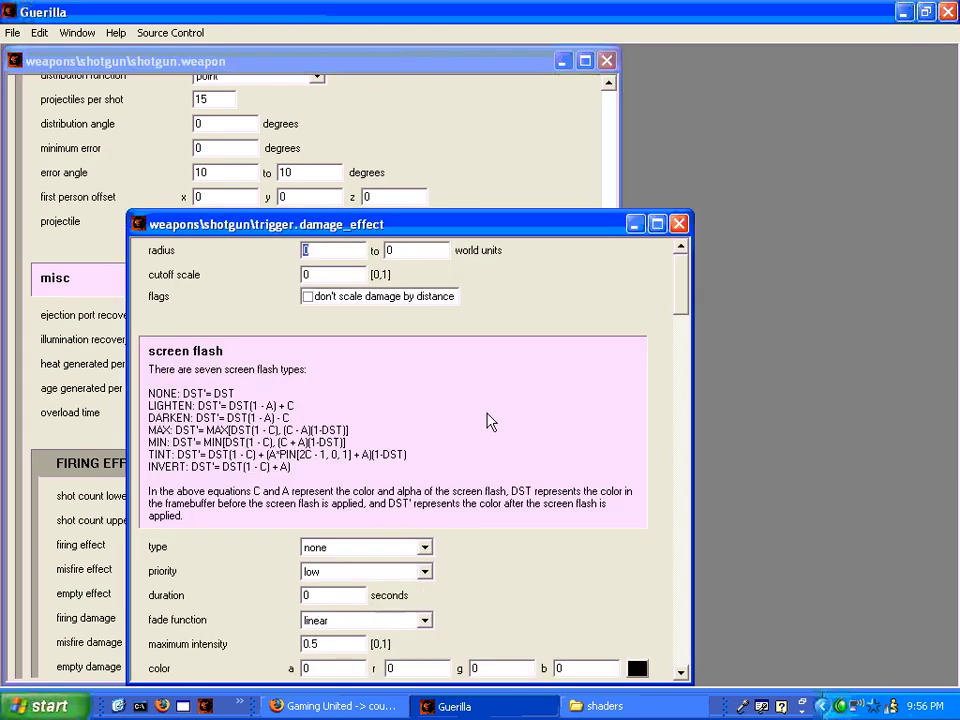
drag(289, 224, 218, 90)
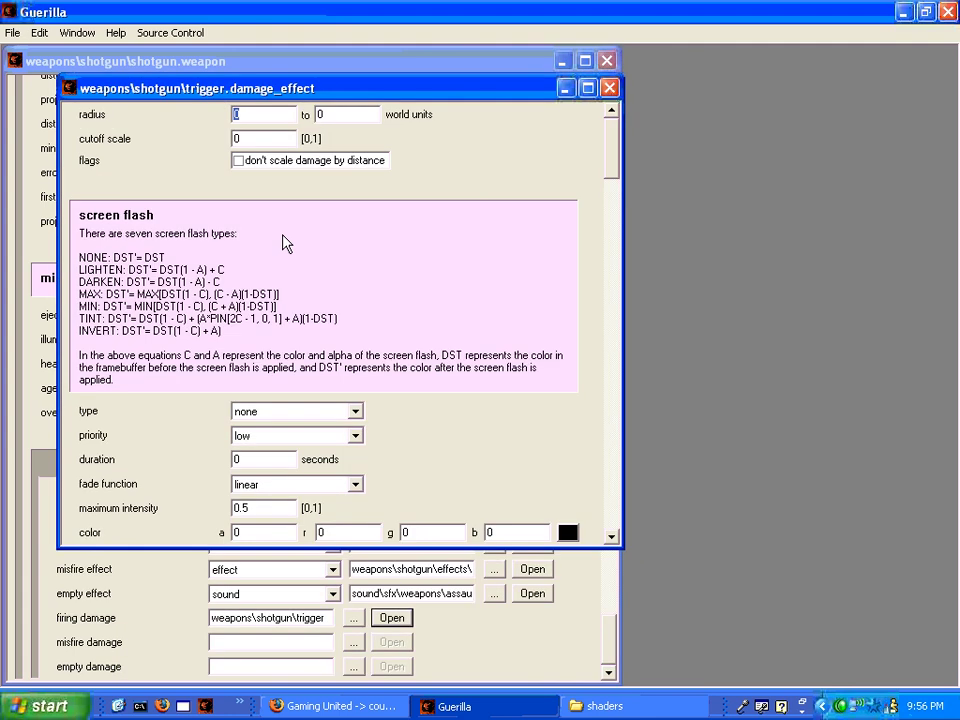
scroll(330, 240, down, 8)
scroll(433, 380, down, 5)
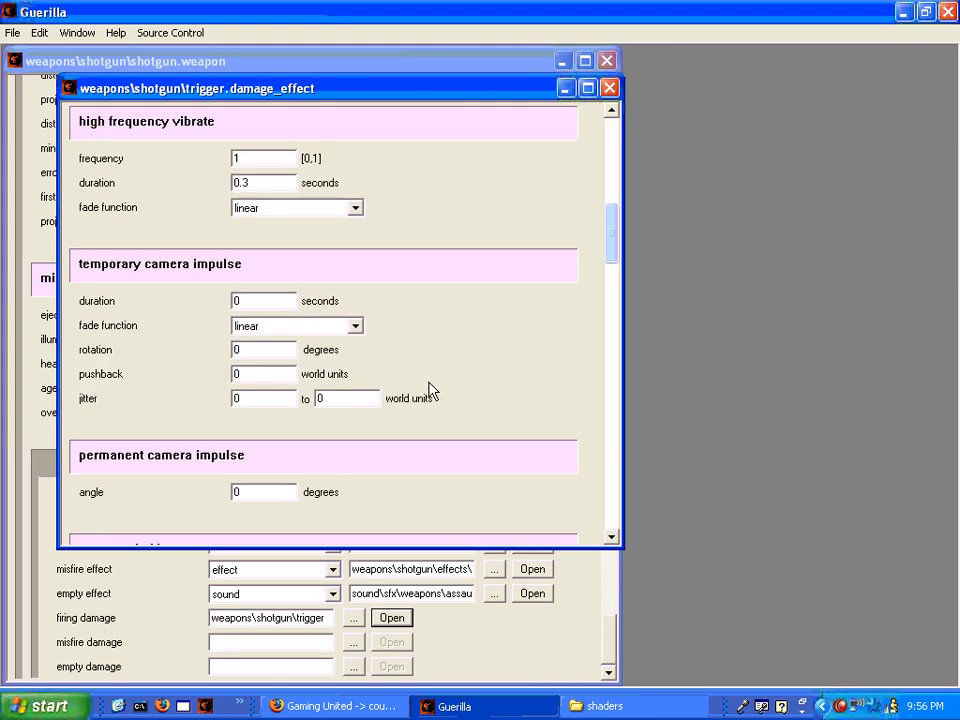
double_click(273, 493)
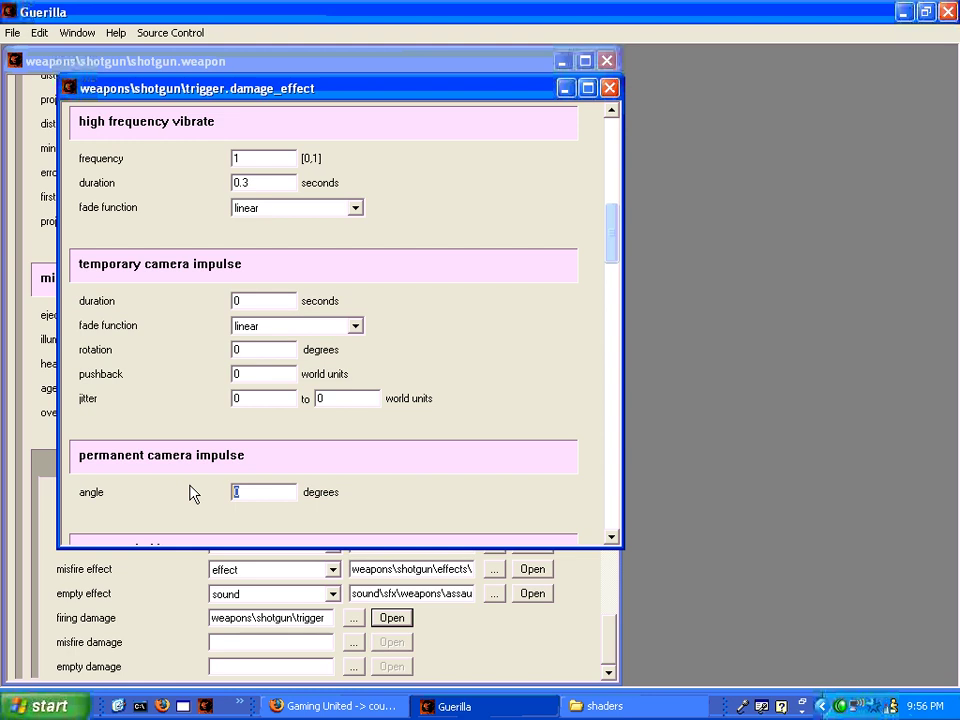
text(-.4)
key(BackSpace)
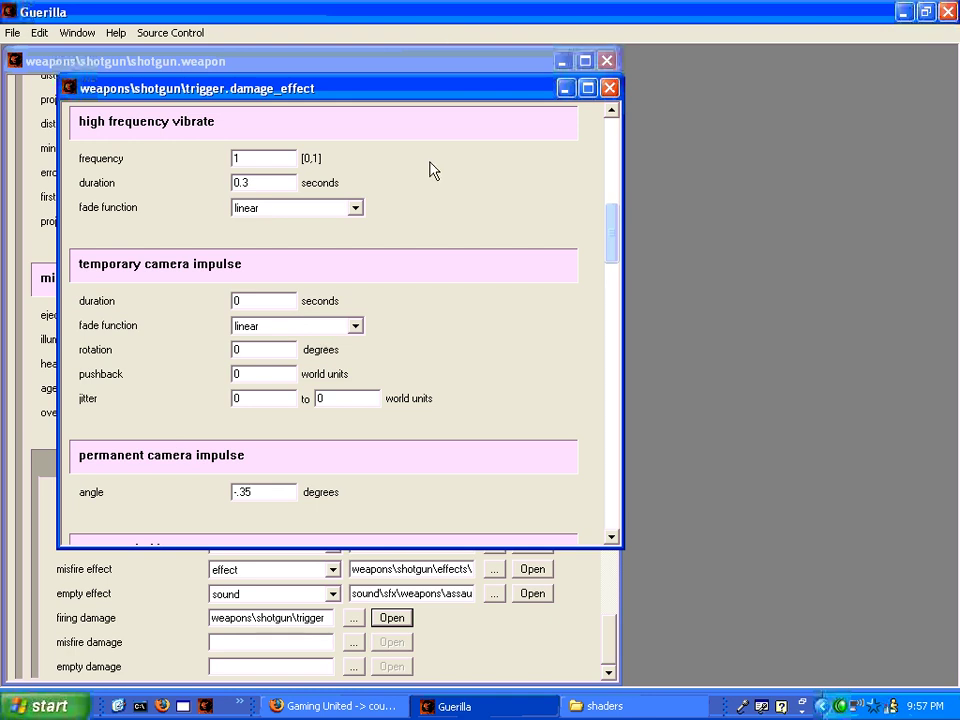
Step: Save the edited damage effect as trigger in the weapons\m490 folder, leaving the shotgun's original untouched, and close it
click(609, 88)
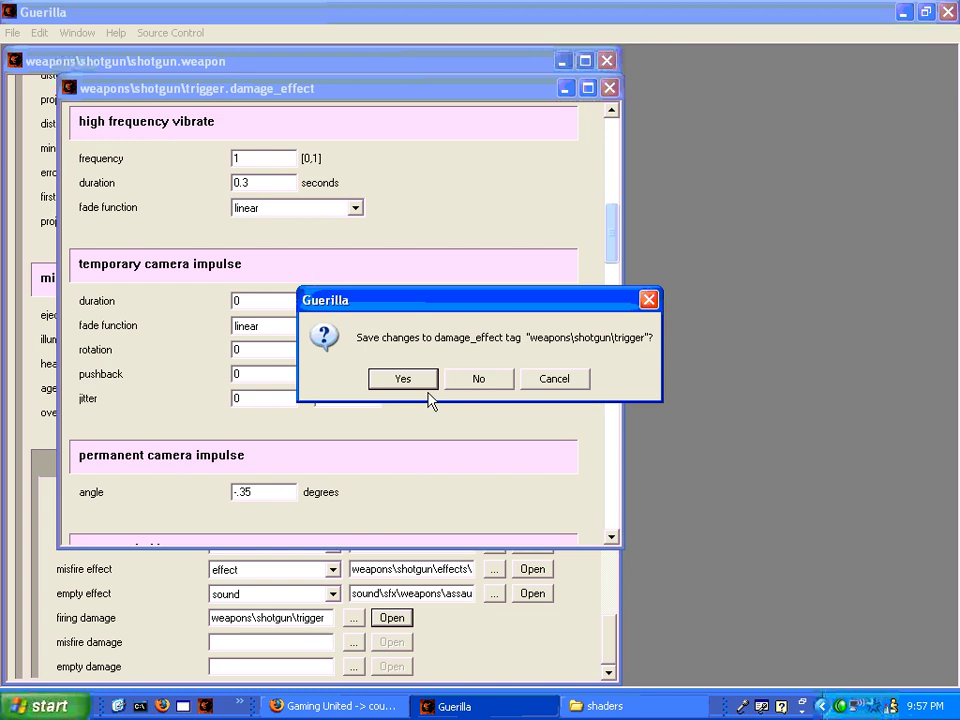
click(553, 379)
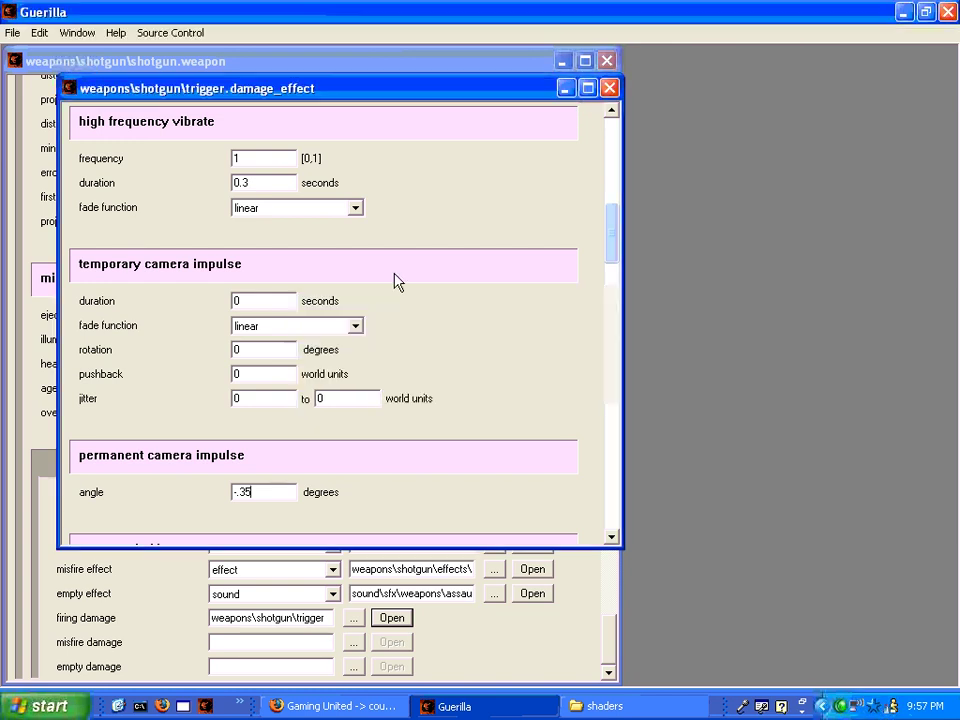
click(12, 32)
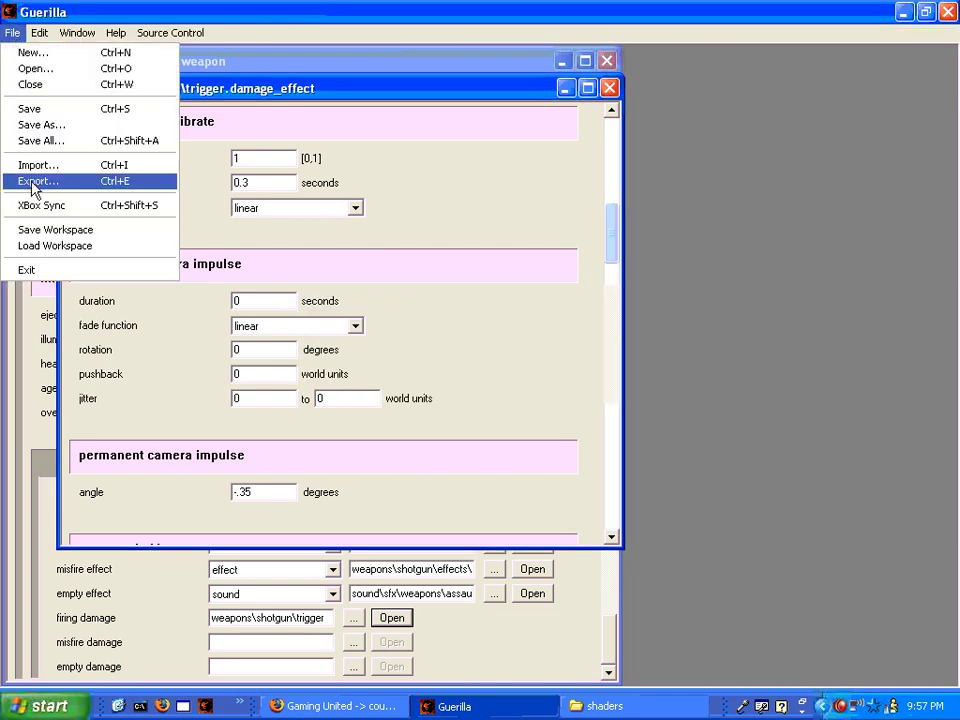
click(38, 125)
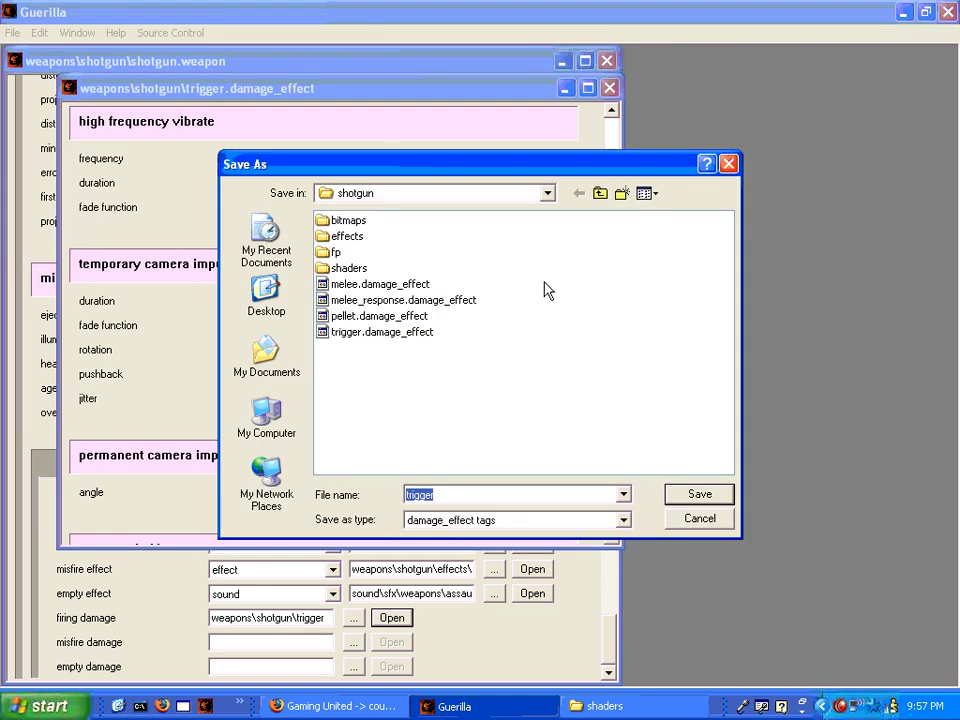
click(600, 193)
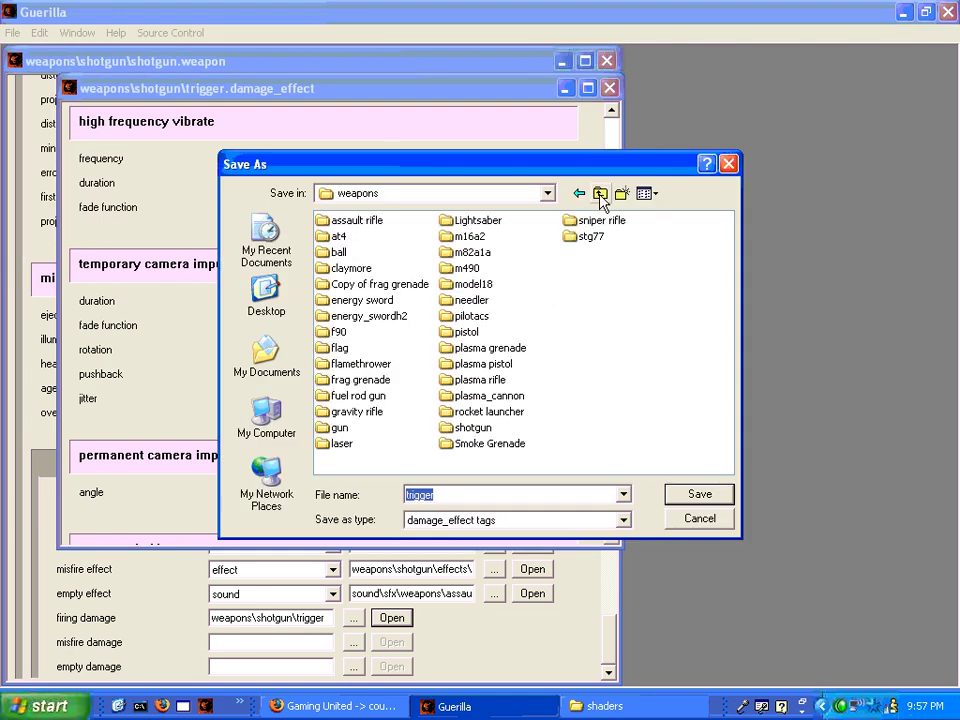
double_click(468, 267)
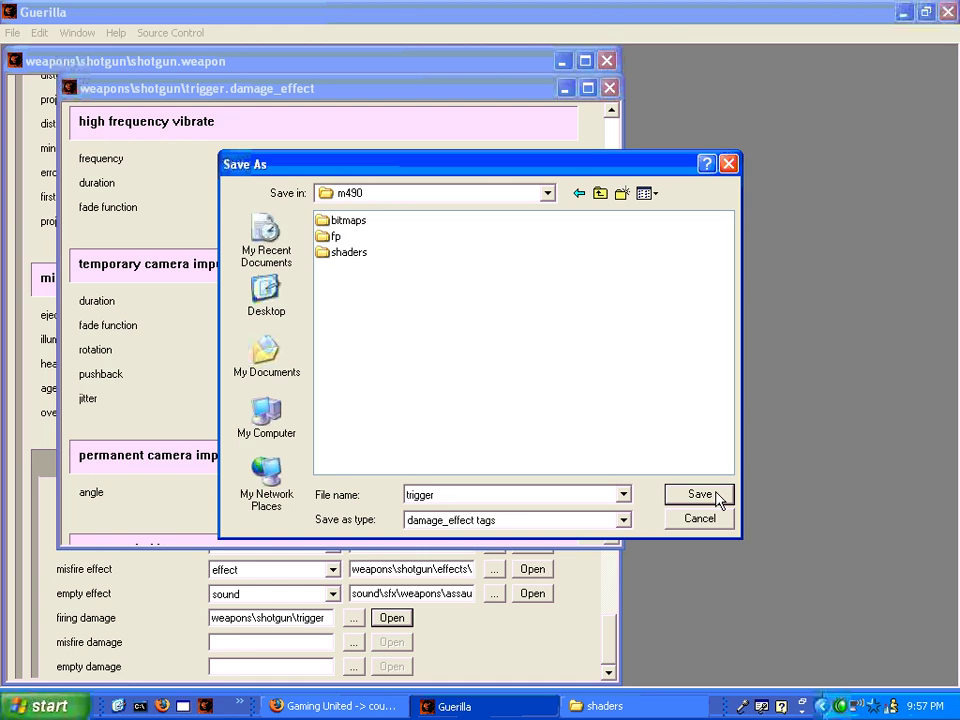
click(716, 496)
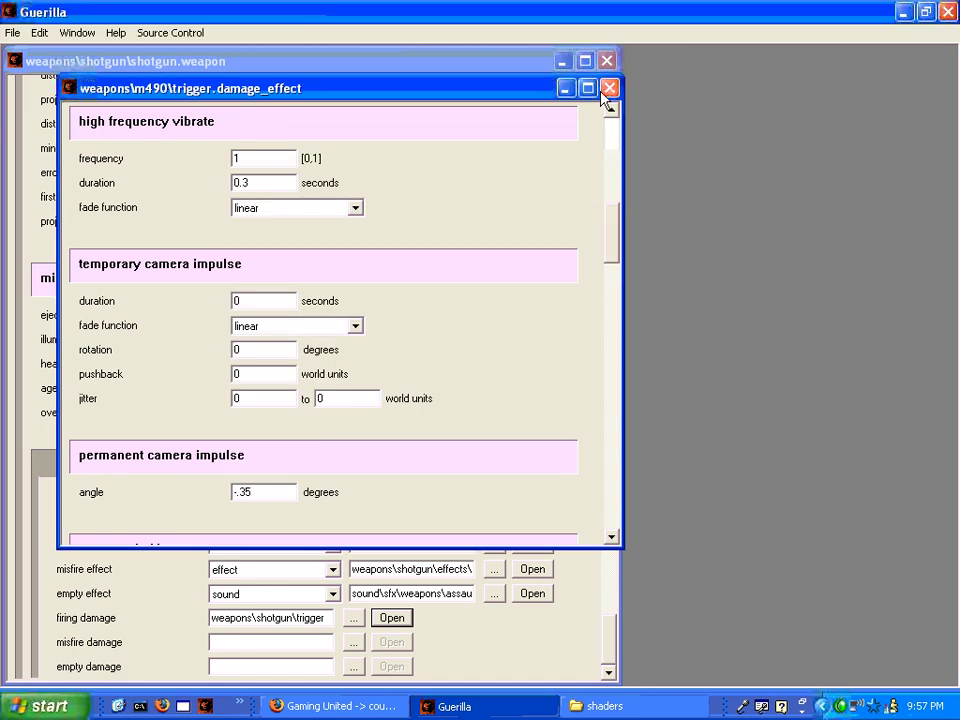
click(607, 88)
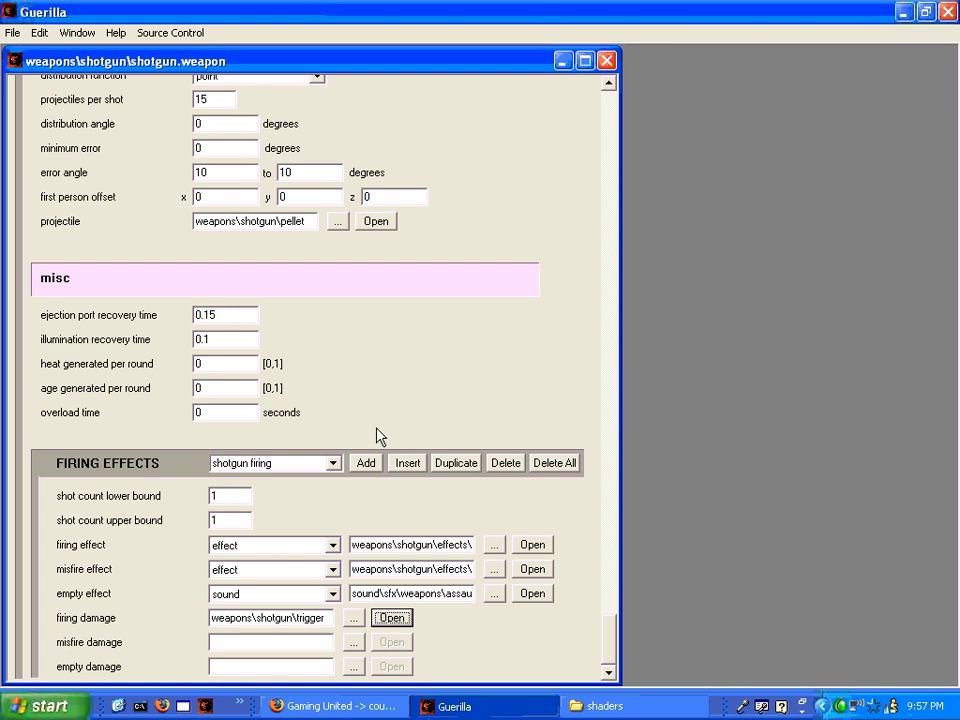
scroll(378, 405, up, 4)
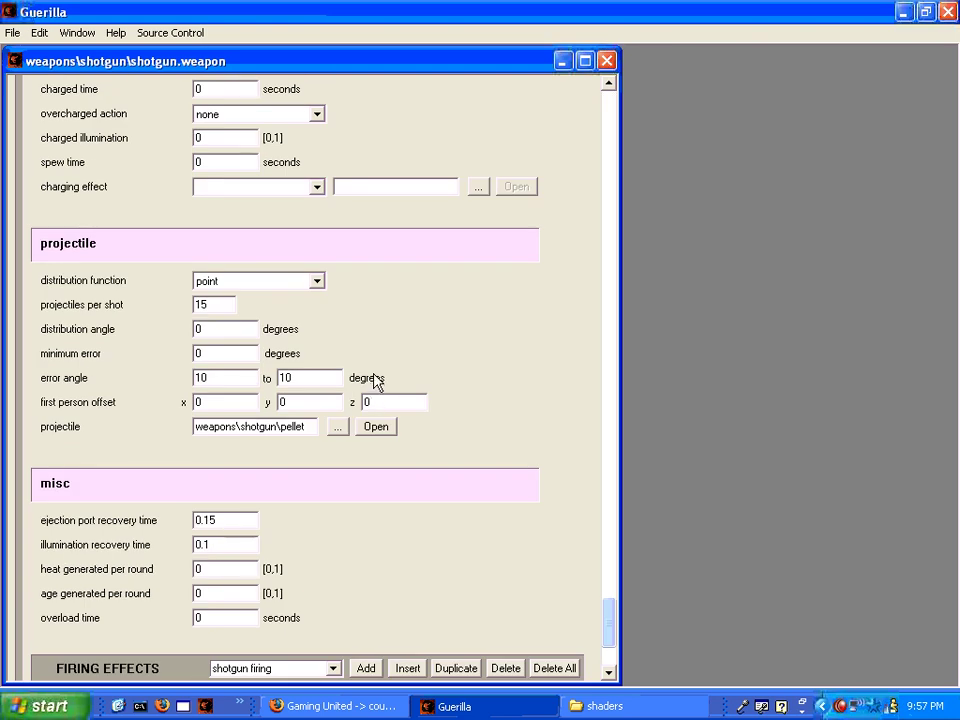
scroll(375, 380, up, 4)
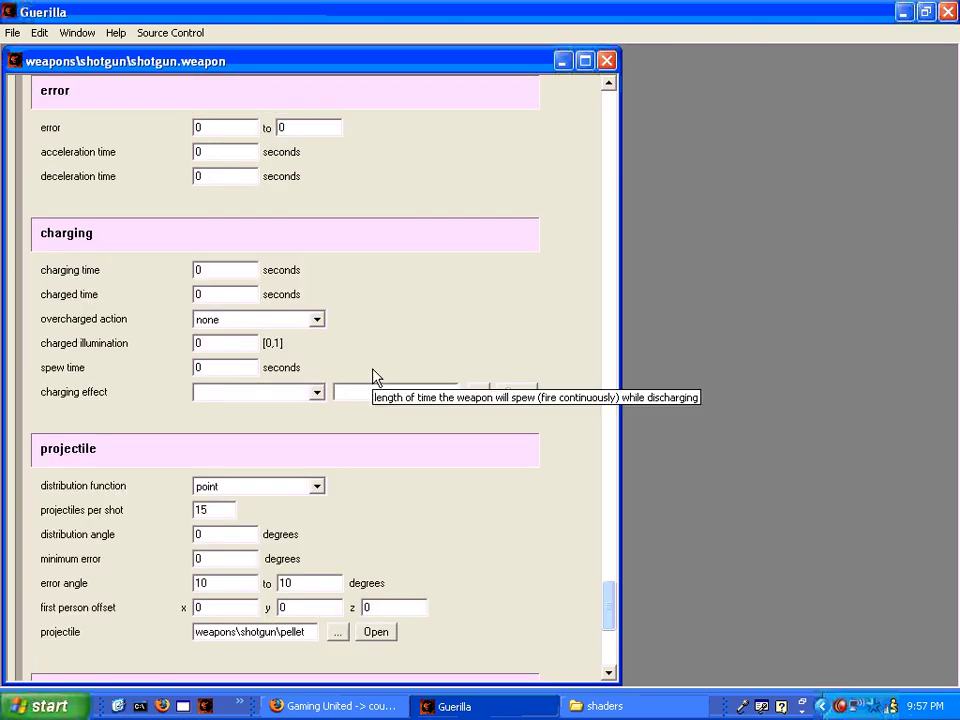
scroll(407, 423, down, 4)
scroll(410, 425, down, 4)
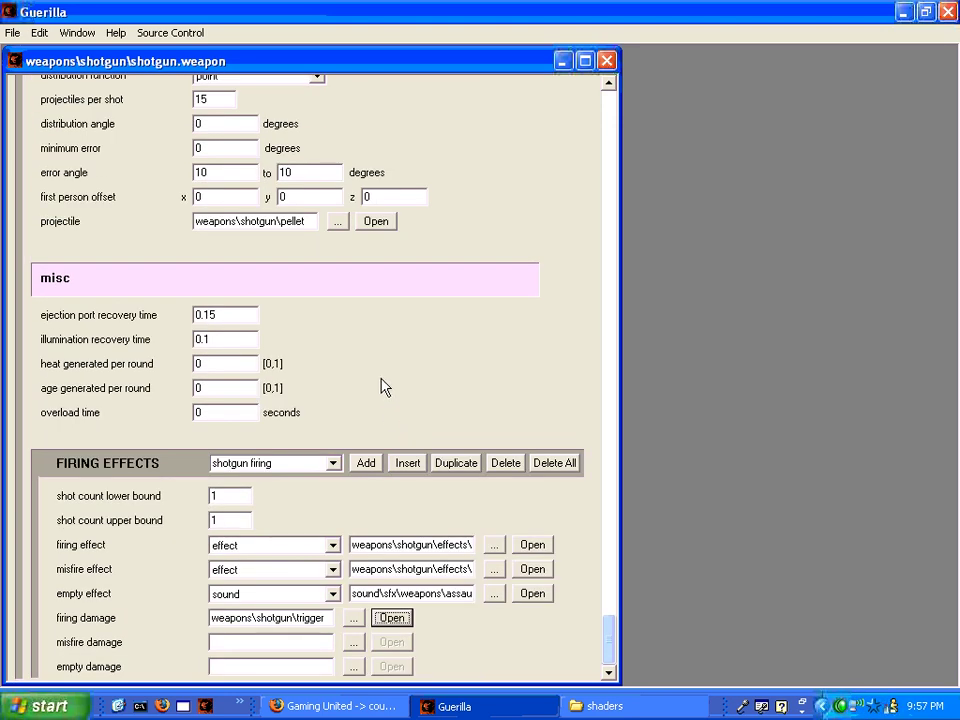
scroll(390, 370, up, 20)
scroll(420, 295, up, 10)
Step: Save the shotgun weapon tag under the new name M4-90 in the weapons\m490 folder
click(606, 60)
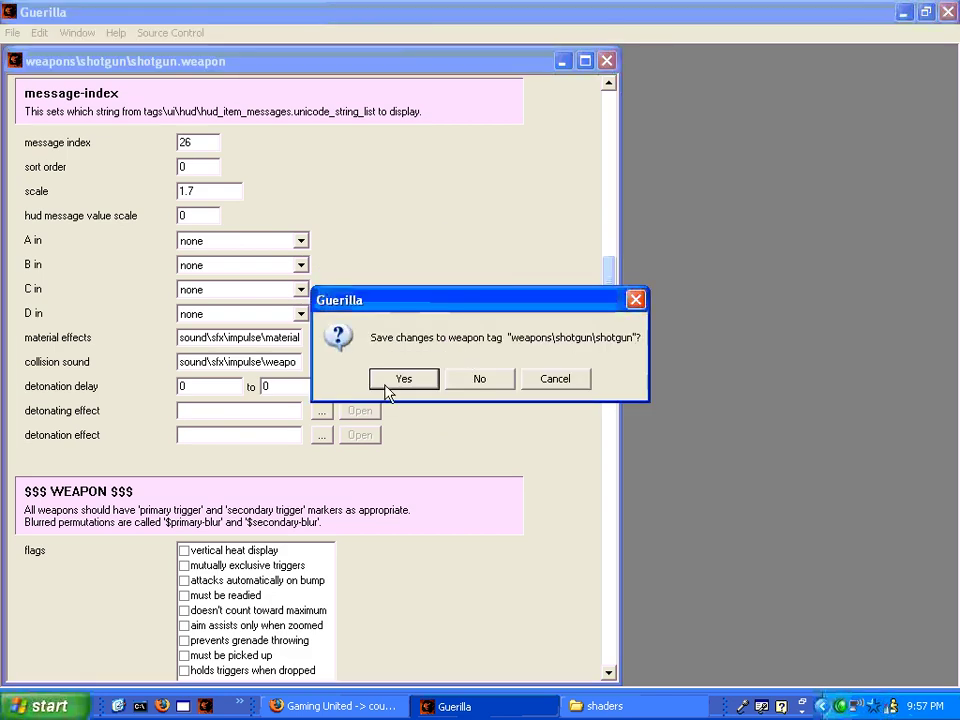
click(557, 380)
click(13, 32)
click(45, 122)
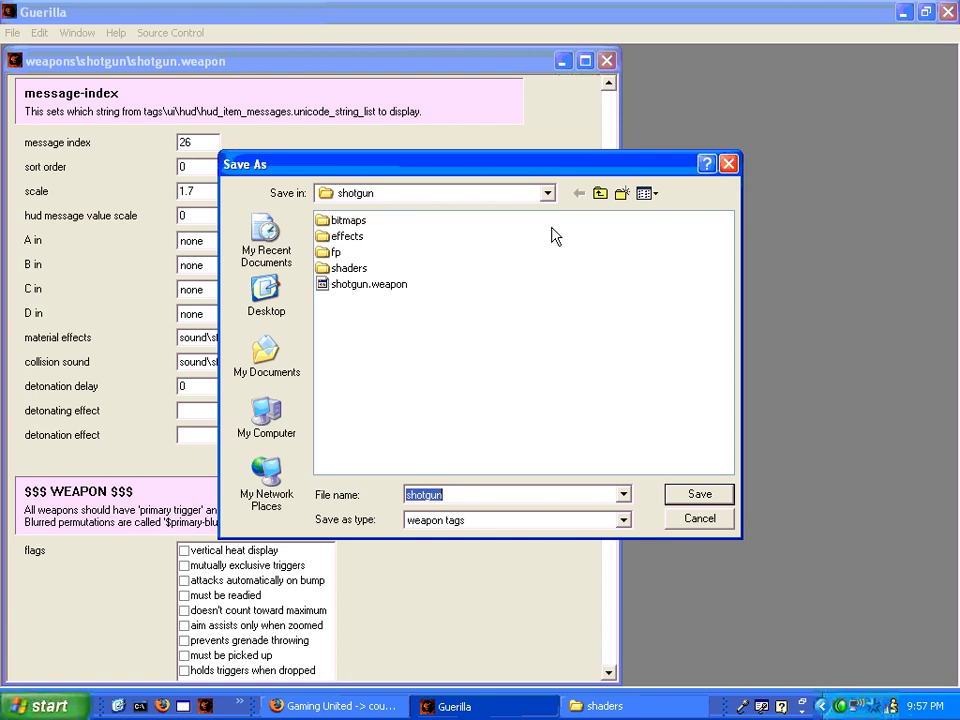
click(600, 193)
double_click(470, 268)
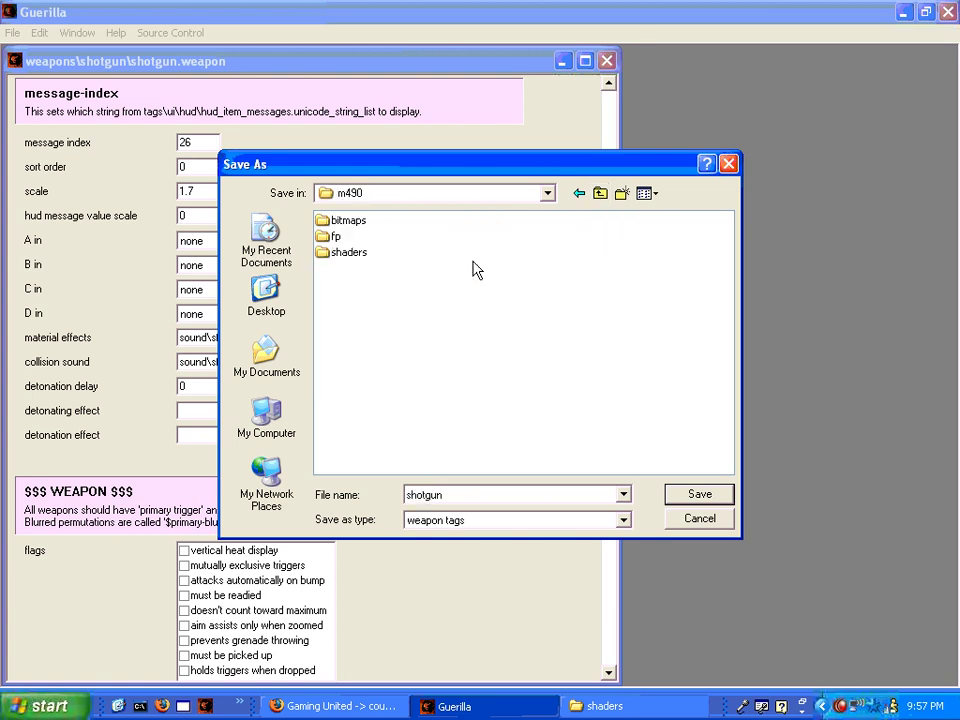
double_click(425, 494)
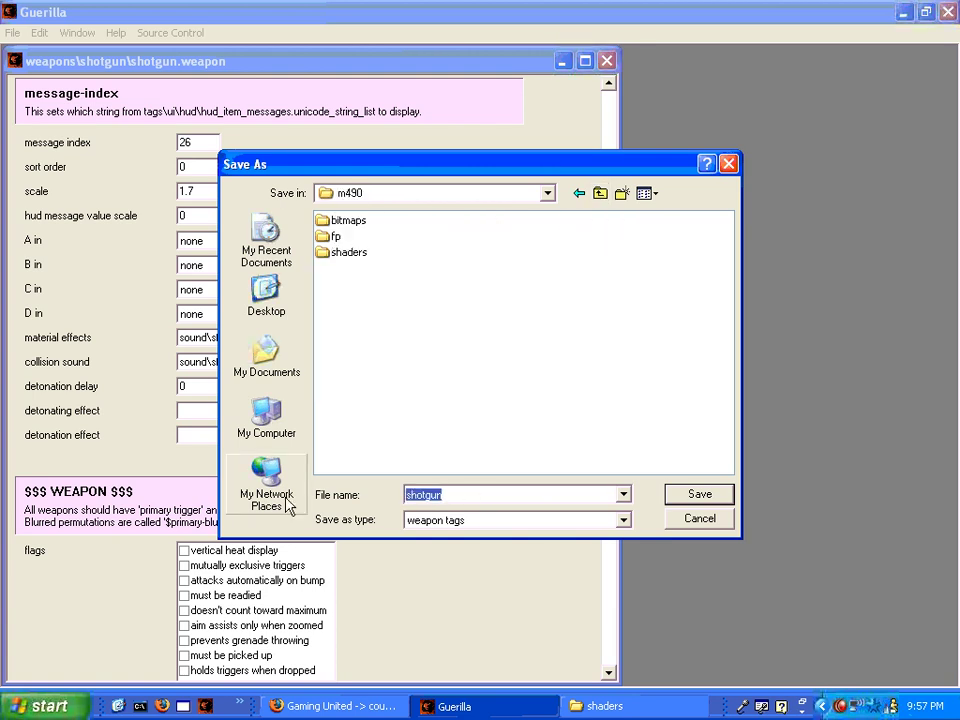
text(,m)
key(BackSpace)
key(BackSpace)
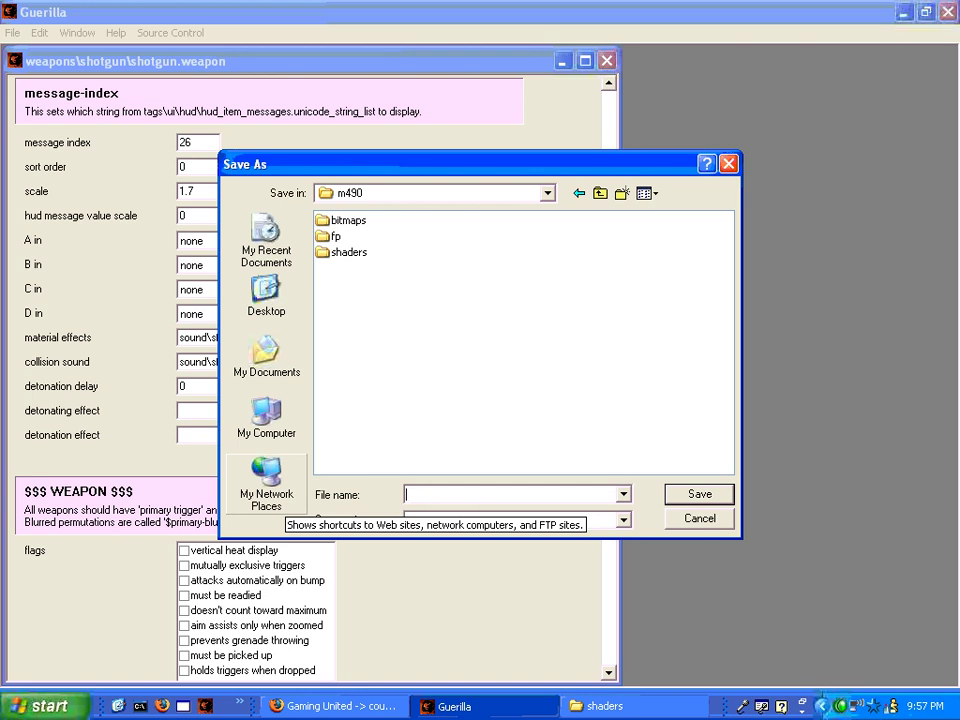
text(M4-90)
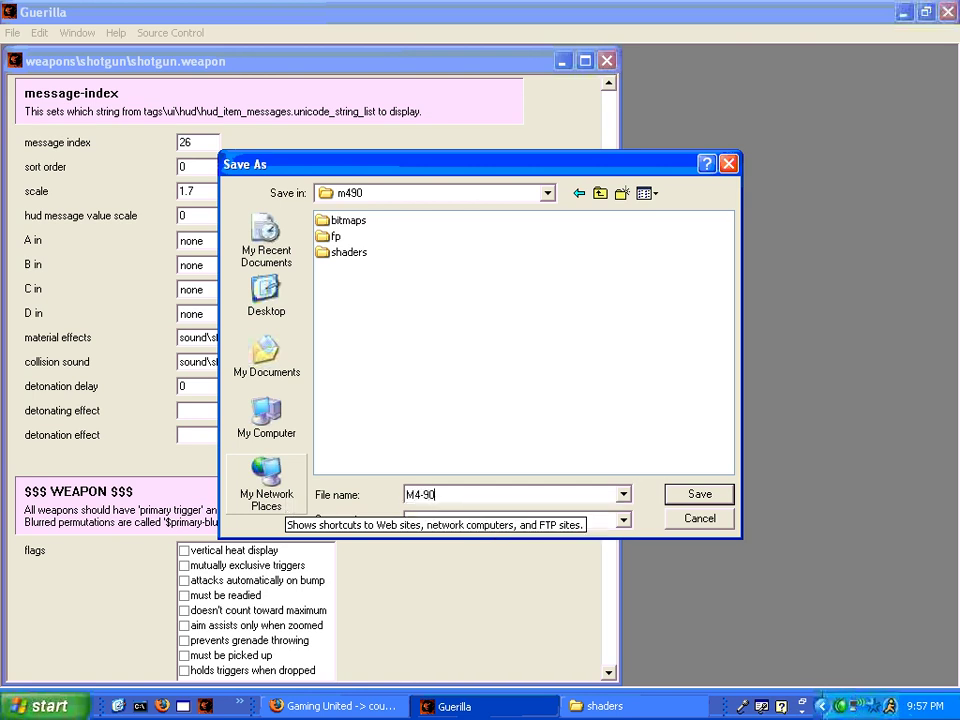
key(Return)
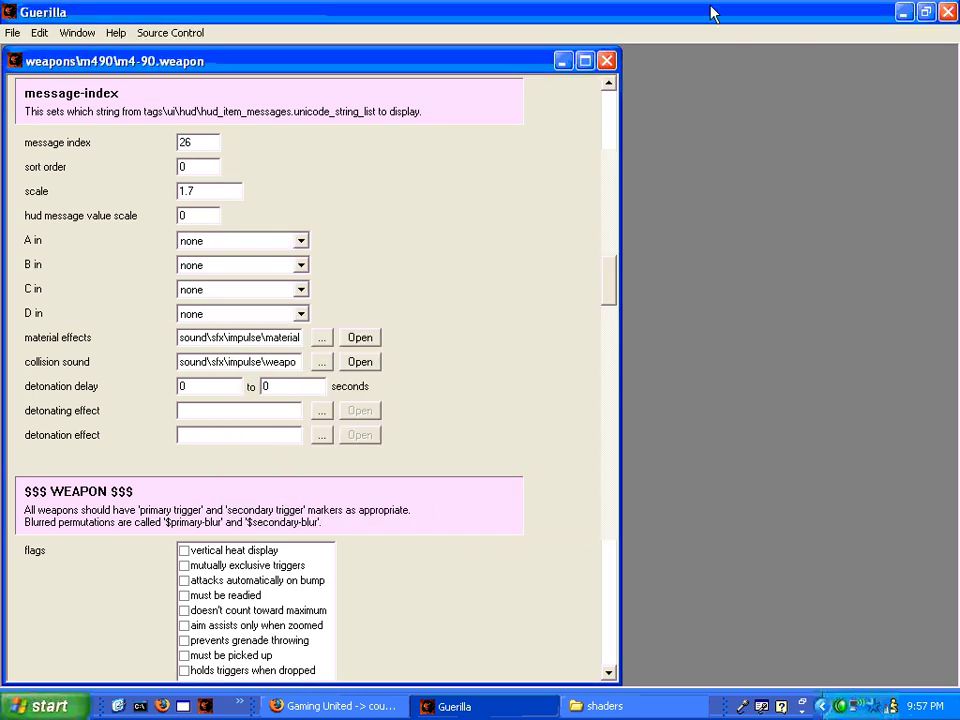
Step: Close the m4-90 weapon tag and Guerilla, returning to the m490 shaders folder in Windows Explorer
click(607, 62)
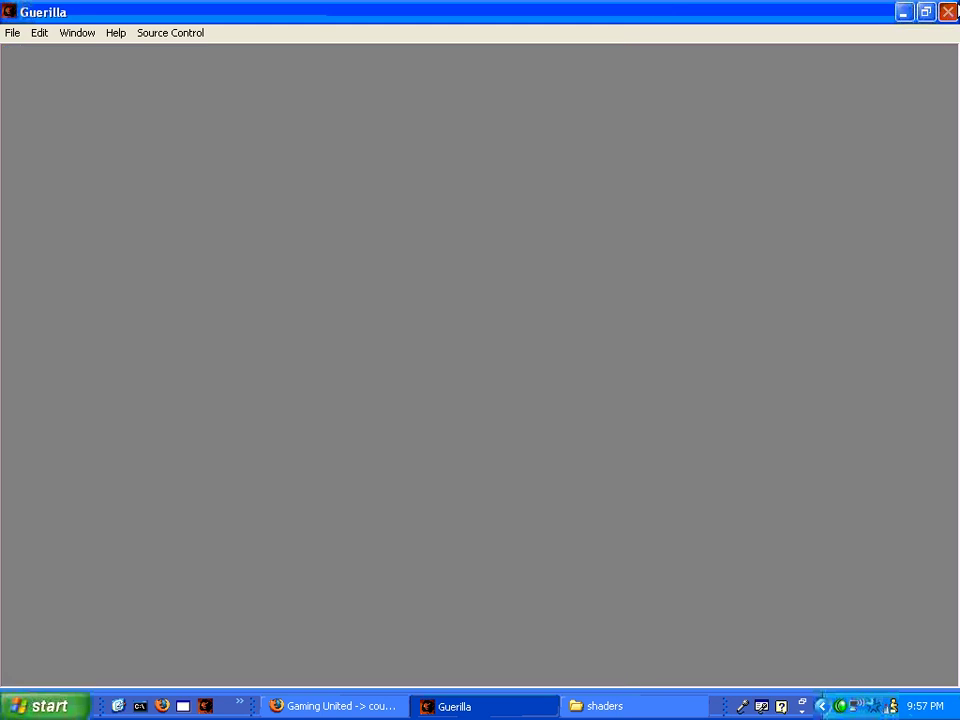
key(alt+Tab)
click(845, 218)
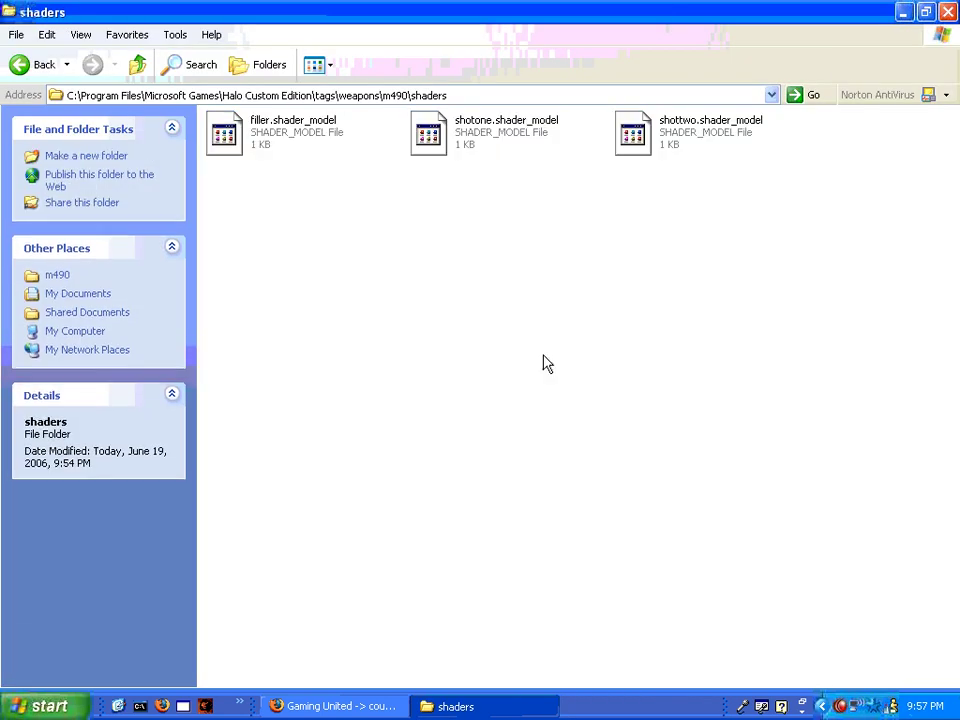